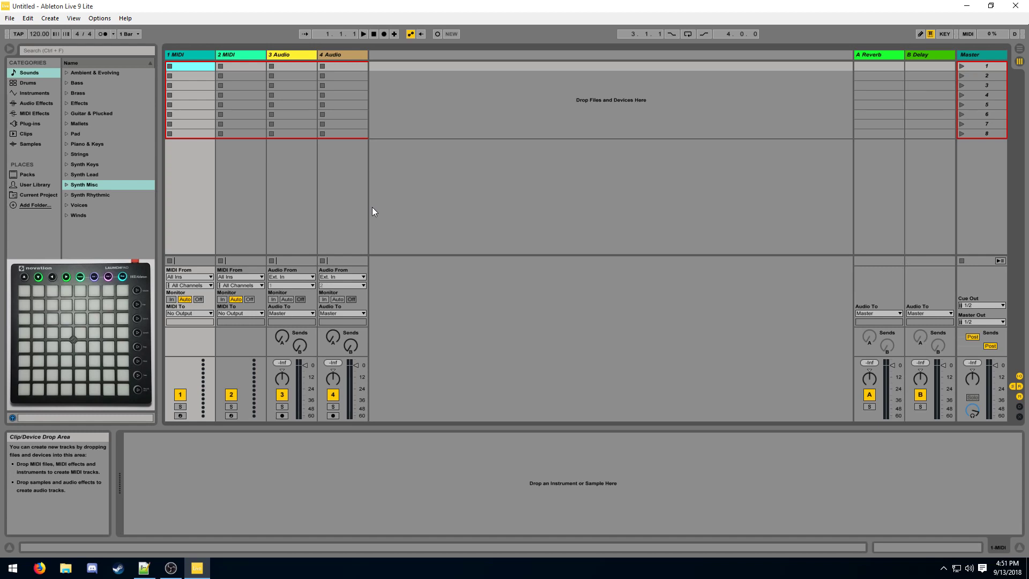
Step: Switch back and forth between the Session View and the Arrangement View, finishing in the Arrangement View
{"action": "left_click_drag", "start_coordinate": [364, 134], "coordinate": [212, 79]}
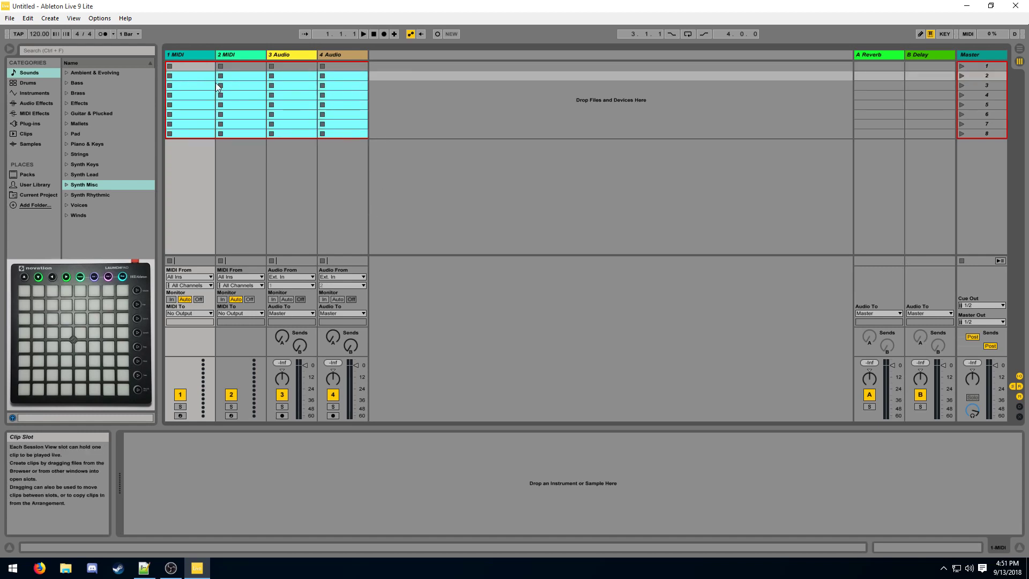
{"action": "key", "text": "Tab"}
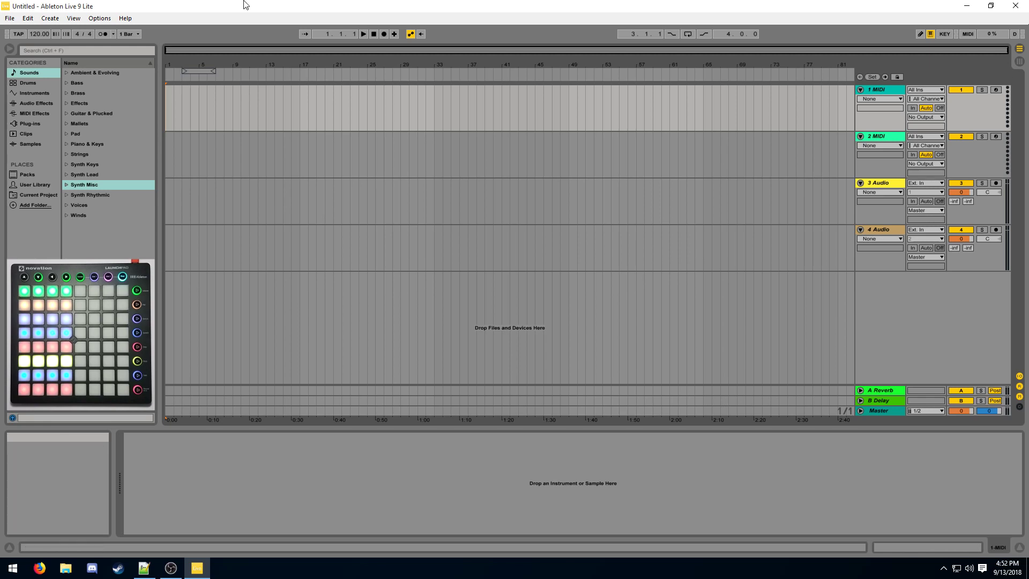
{"action": "left_click", "coordinate": [1020, 65]}
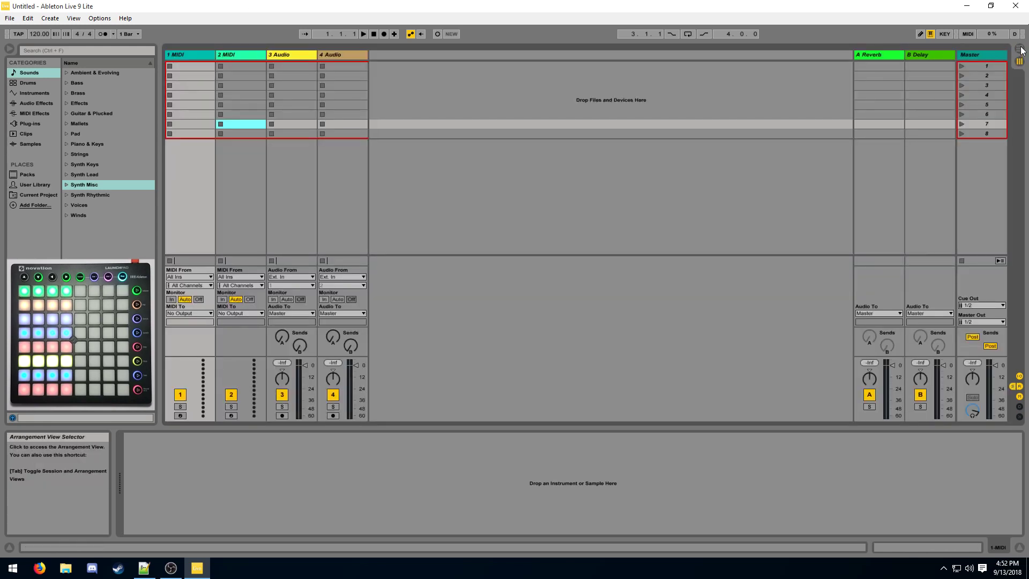
{"action": "left_click", "coordinate": [1021, 49]}
{"action": "left_click", "coordinate": [1021, 60]}
{"action": "left_click", "coordinate": [1020, 49]}
{"action": "left_click", "coordinate": [1020, 61]}
{"action": "left_click", "coordinate": [1020, 50]}
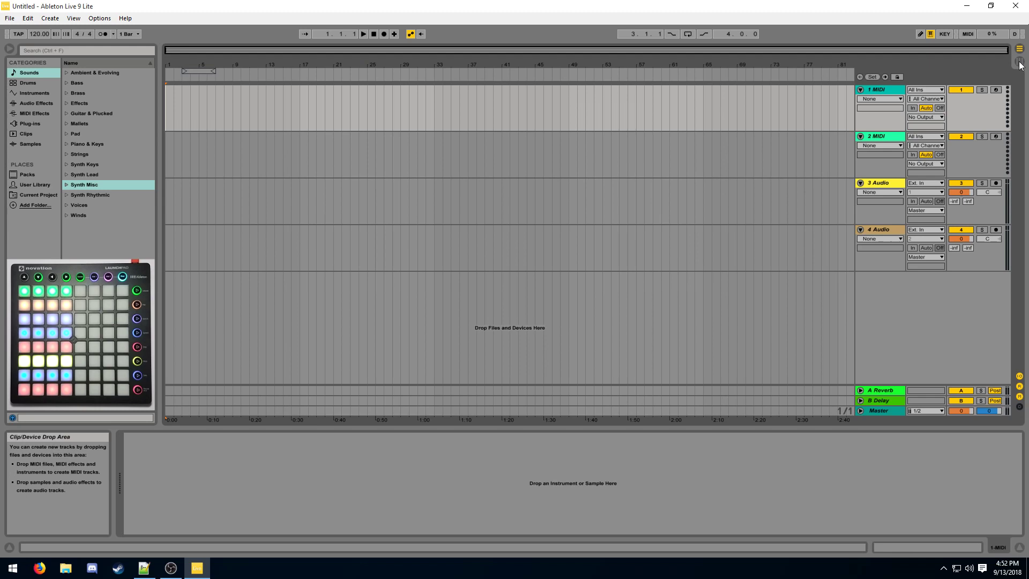
Step: Try out several multi-bar time selections on the first MIDI track in the arrangement
{"action": "left_click", "coordinate": [426, 201]}
{"action": "left_click_drag", "start_coordinate": [577, 113], "coordinate": [191, 118]}
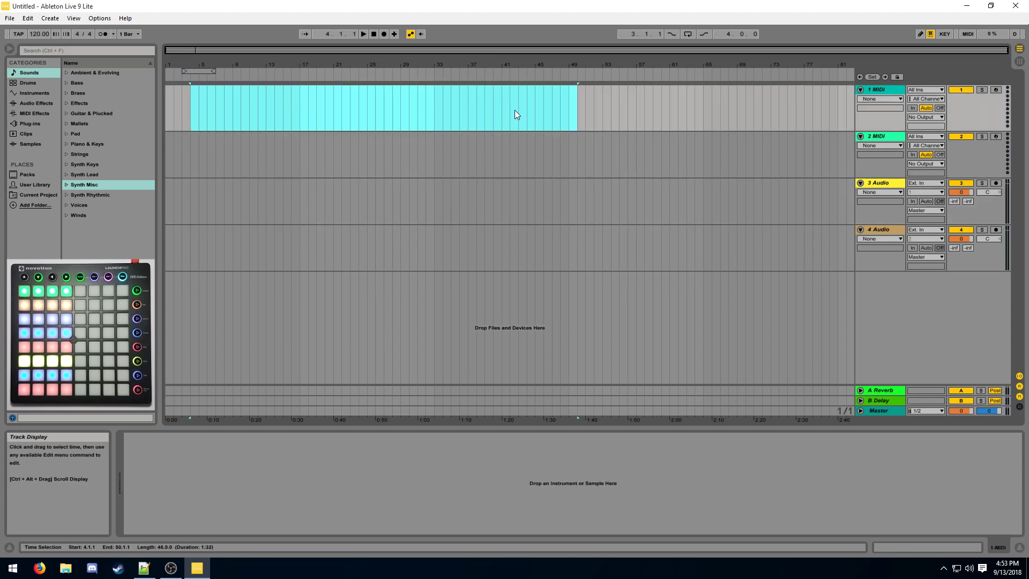
{"action": "left_click", "coordinate": [526, 111]}
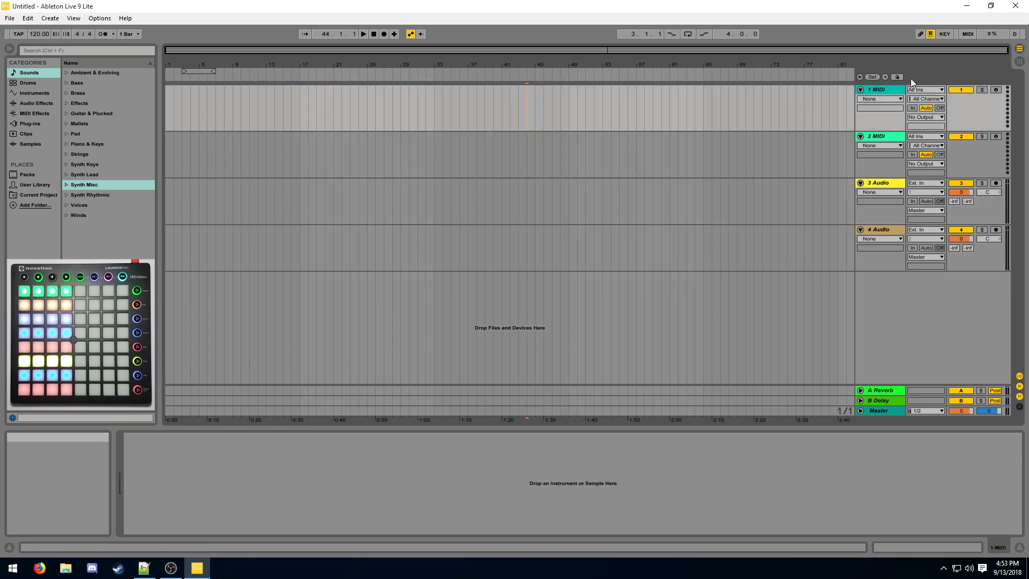
{"action": "left_click", "coordinate": [882, 137]}
{"action": "left_click_drag", "start_coordinate": [661, 107], "coordinate": [173, 104]}
{"action": "left_click_drag", "start_coordinate": [232, 89], "coordinate": [728, 88]}
{"action": "left_click_drag", "start_coordinate": [291, 112], "coordinate": [779, 97]}
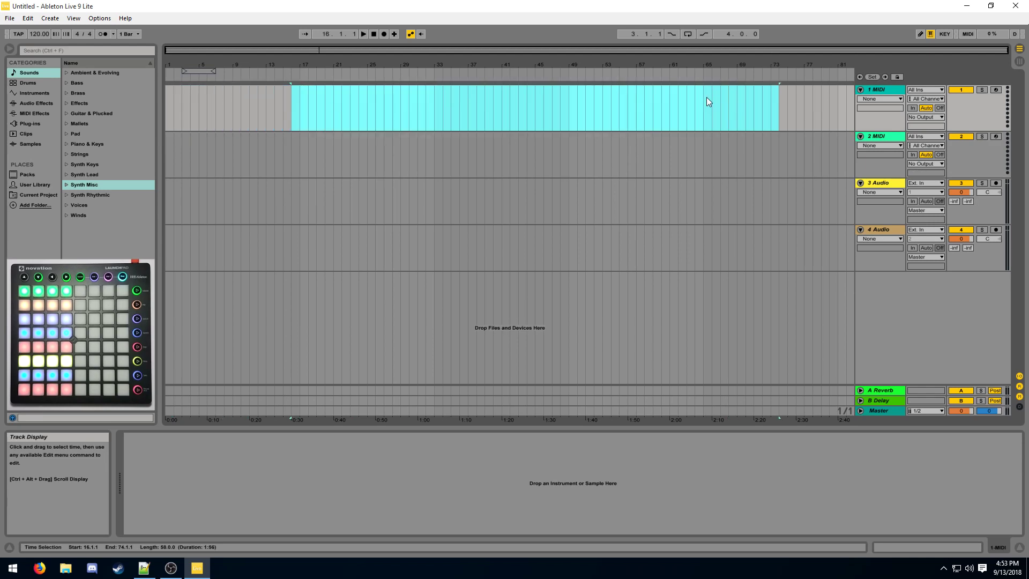
{"action": "left_click", "coordinate": [763, 155]}
Step: Insert a 16-bar MIDI clip at the start of the first MIDI track and open it in an enlarged note editor
{"action": "left_click_drag", "start_coordinate": [298, 94], "coordinate": [167, 91]}
{"action": "right_click", "coordinate": [268, 89]}
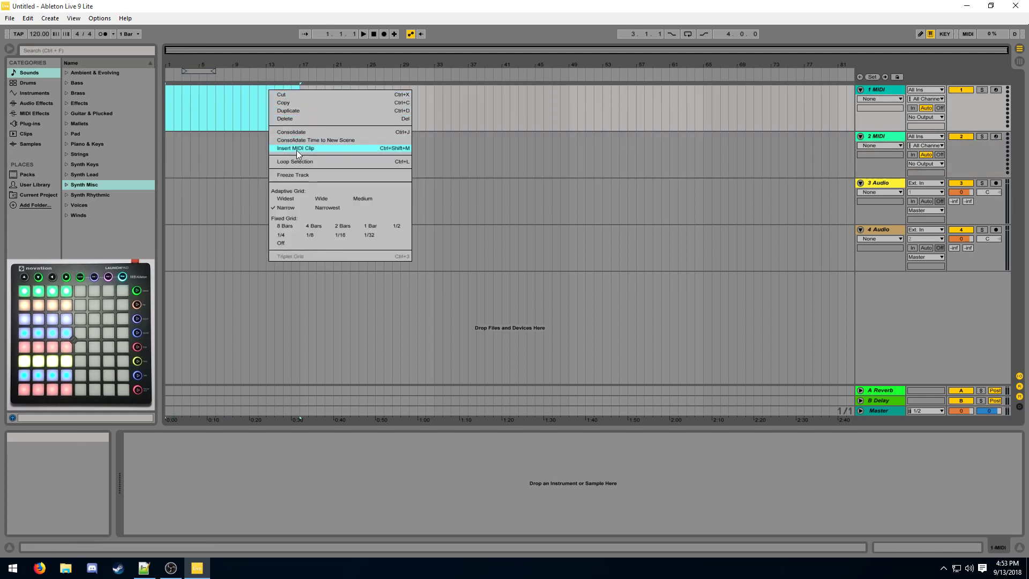
{"action": "left_click", "coordinate": [297, 150]}
{"action": "double_click", "coordinate": [265, 89]}
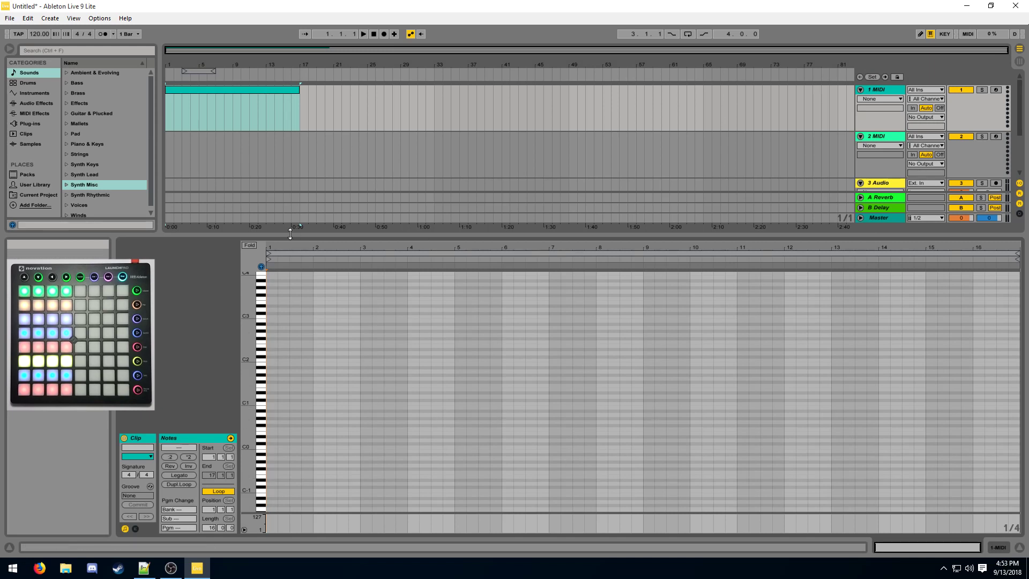
{"action": "left_click_drag", "start_coordinate": [290, 234], "coordinate": [278, 213]}
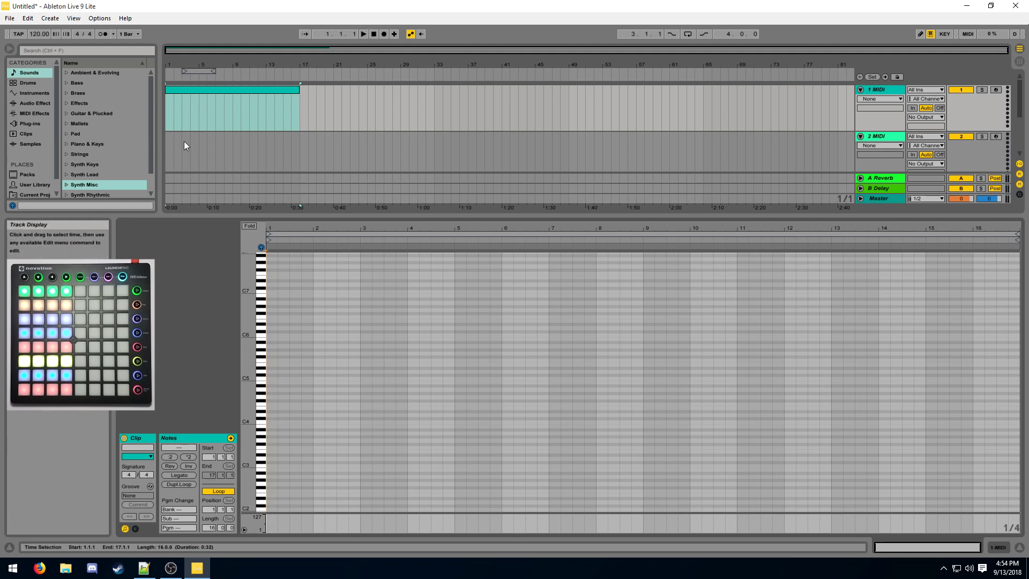
Step: Search the browser for "grand piano", load Grand Piano.adg onto the first MIDI track and arm that track for recording
{"action": "double_click", "coordinate": [899, 93]}
{"action": "left_click", "coordinate": [77, 51]}
{"action": "type", "text": "grand pa"}
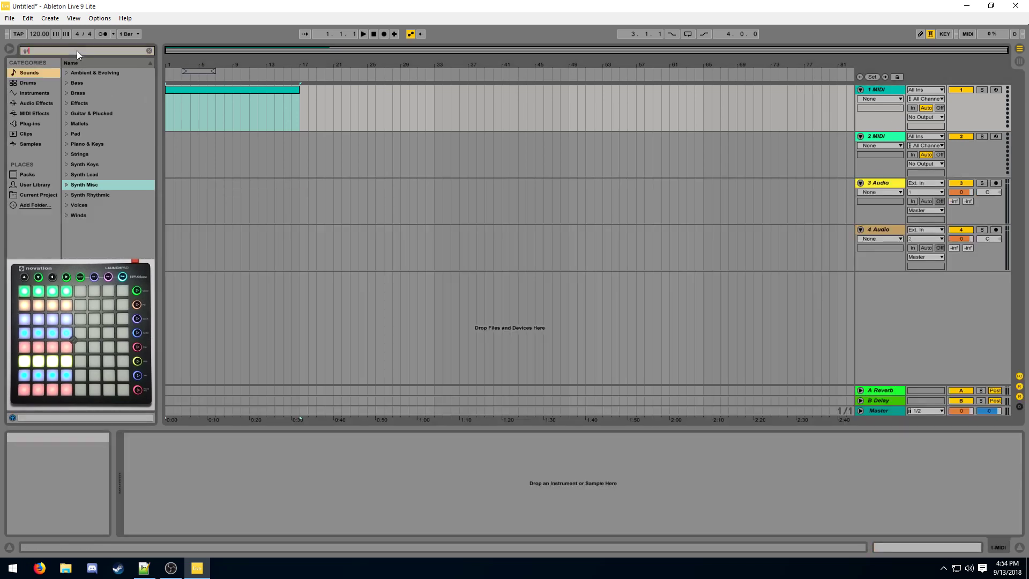
{"action": "type", "text": "iano"}
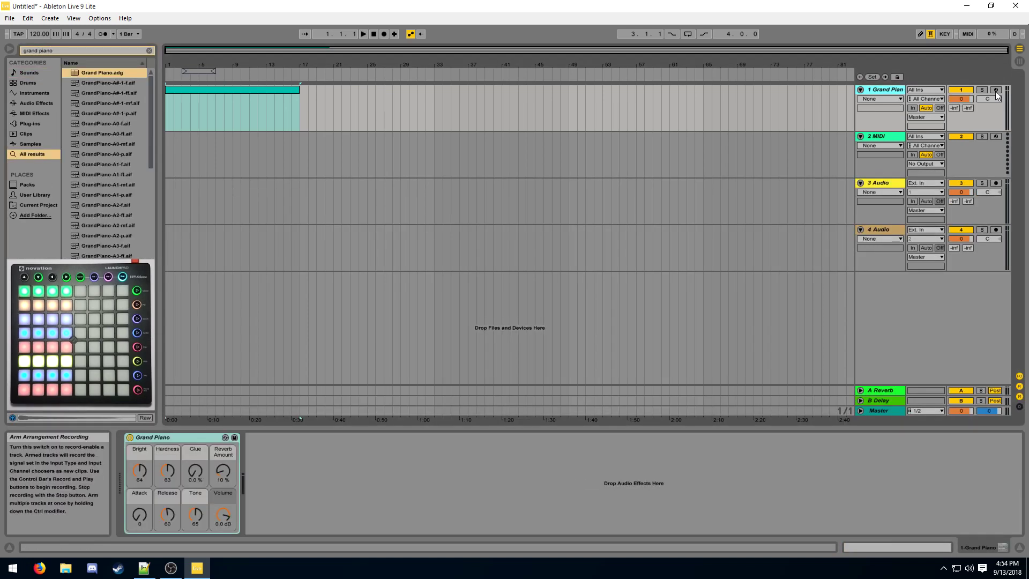
{"action": "left_click", "coordinate": [995, 90]}
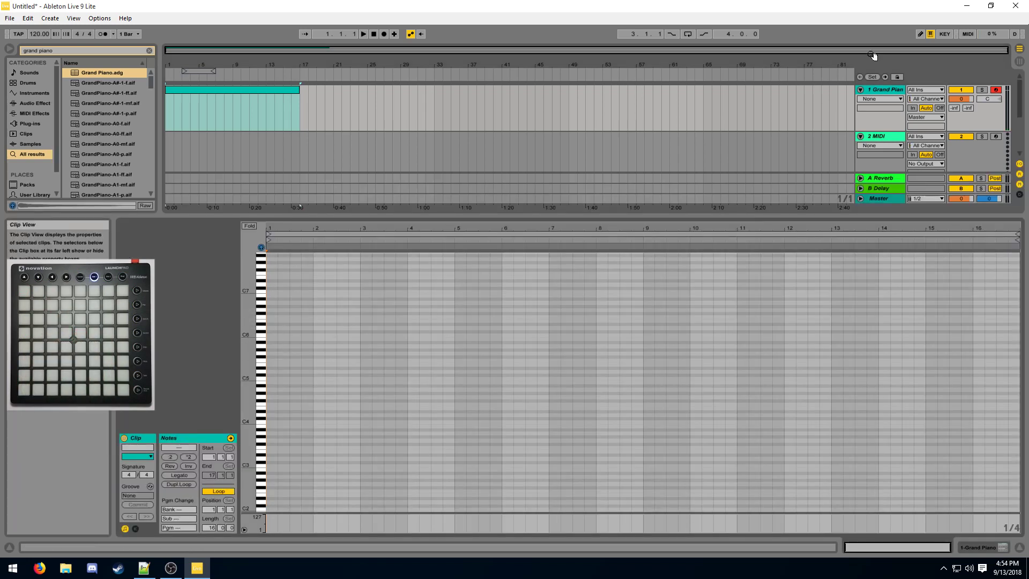
Step: Draw a C3 note at the start of the MIDI clip and lengthen it to one bar
{"action": "left_click", "coordinate": [921, 35]}
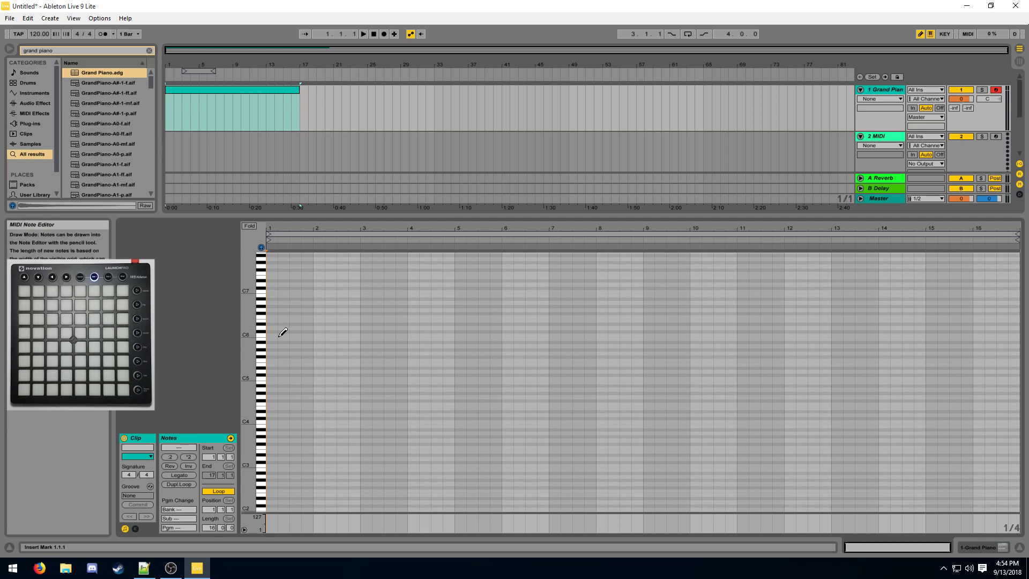
{"action": "scroll", "coordinate": [280, 440], "scroll_direction": "down", "scroll_amount": 1}
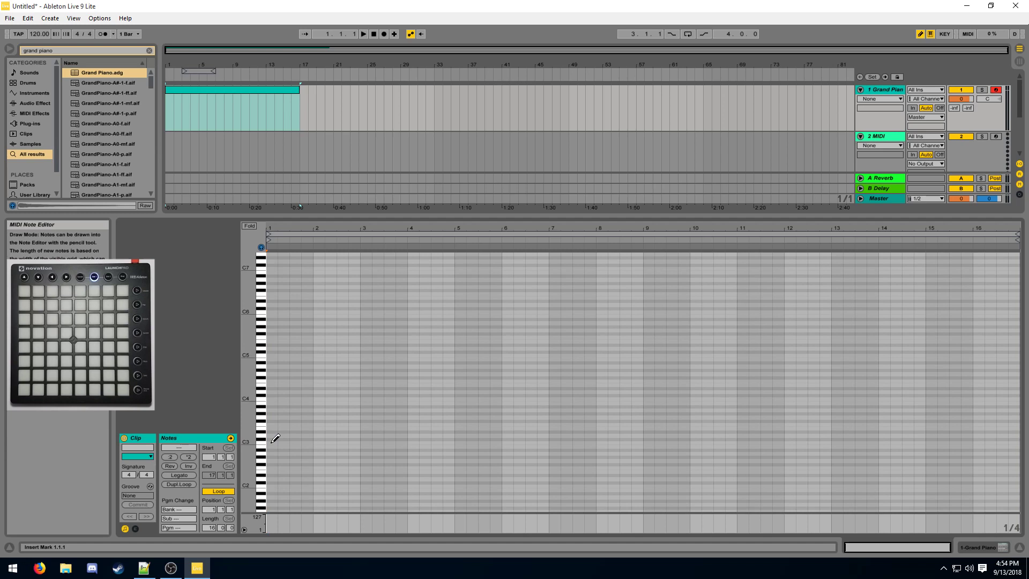
{"action": "left_click", "coordinate": [272, 443]}
{"action": "key", "text": "b"}
{"action": "mouse_move", "coordinate": [276, 443]}
{"action": "left_mouse_down"}
{"action": "mouse_move", "coordinate": [413, 441]}
{"action": "mouse_move", "coordinate": [313, 448]}
{"action": "left_mouse_up"}
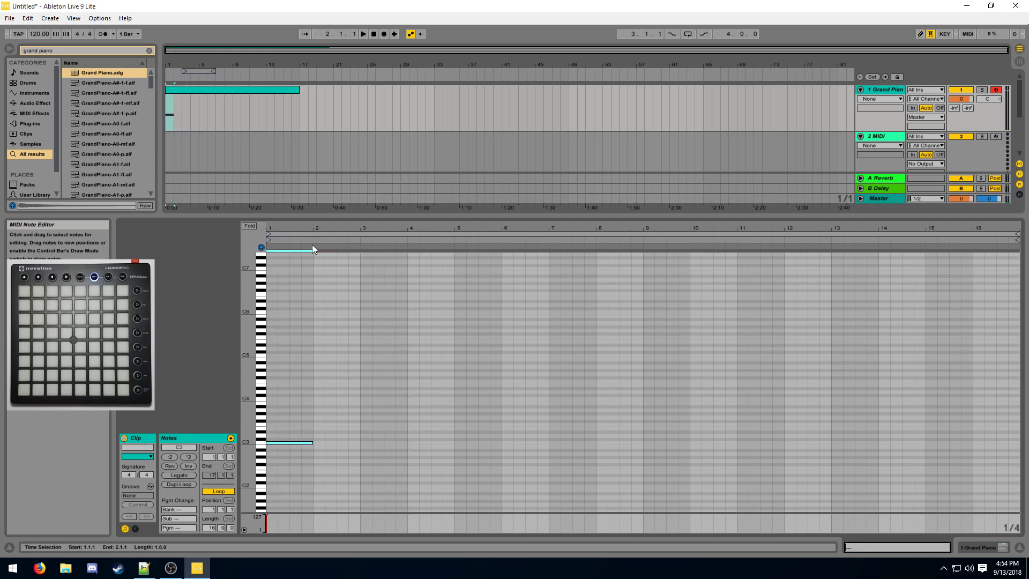
Step: Place four quarter notes between E4 and G4 in the clip's first bar and play the clip from the start
{"action": "left_click_drag", "start_coordinate": [293, 230], "coordinate": [273, 96]}
{"action": "mouse_move", "coordinate": [325, 64]}
{"action": "left_mouse_down"}
{"action": "mouse_move", "coordinate": [325, 91]}
{"action": "mouse_move", "coordinate": [266, 145]}
{"action": "mouse_move", "coordinate": [324, 81]}
{"action": "left_mouse_up"}
{"action": "mouse_move", "coordinate": [248, 367]}
{"action": "left_mouse_down"}
{"action": "mouse_move", "coordinate": [232, 376]}
{"action": "mouse_move", "coordinate": [248, 354]}
{"action": "mouse_move", "coordinate": [271, 407]}
{"action": "mouse_move", "coordinate": [246, 363]}
{"action": "left_mouse_up"}
{"action": "left_click", "coordinate": [278, 374]}
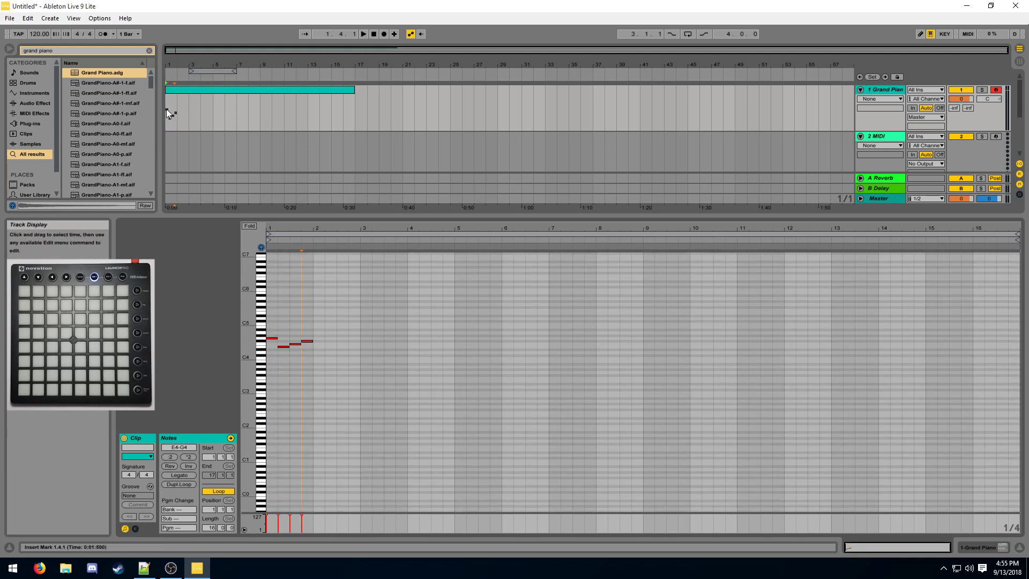
{"action": "left_click", "coordinate": [166, 108]}
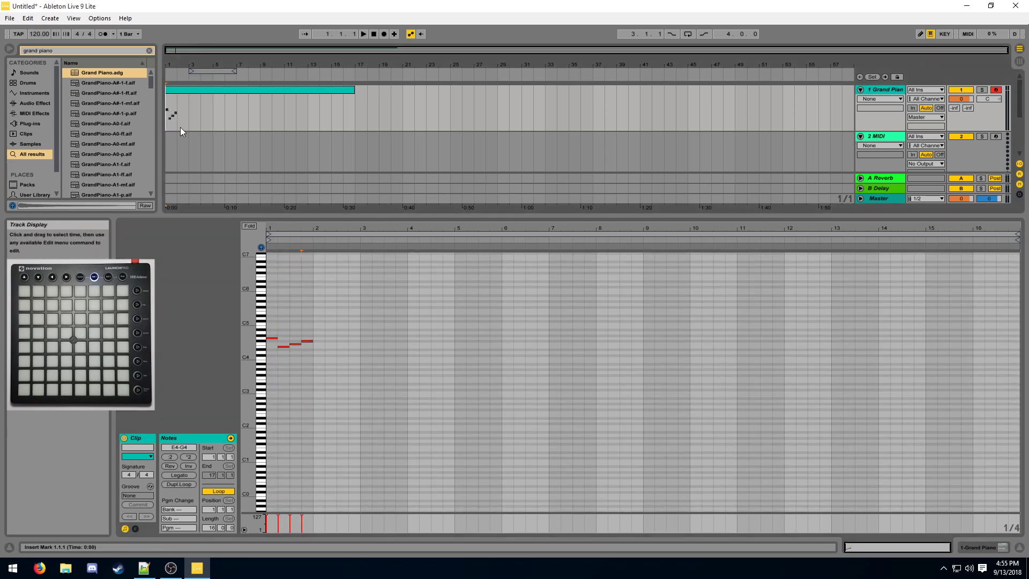
{"action": "left_click", "coordinate": [364, 33]}
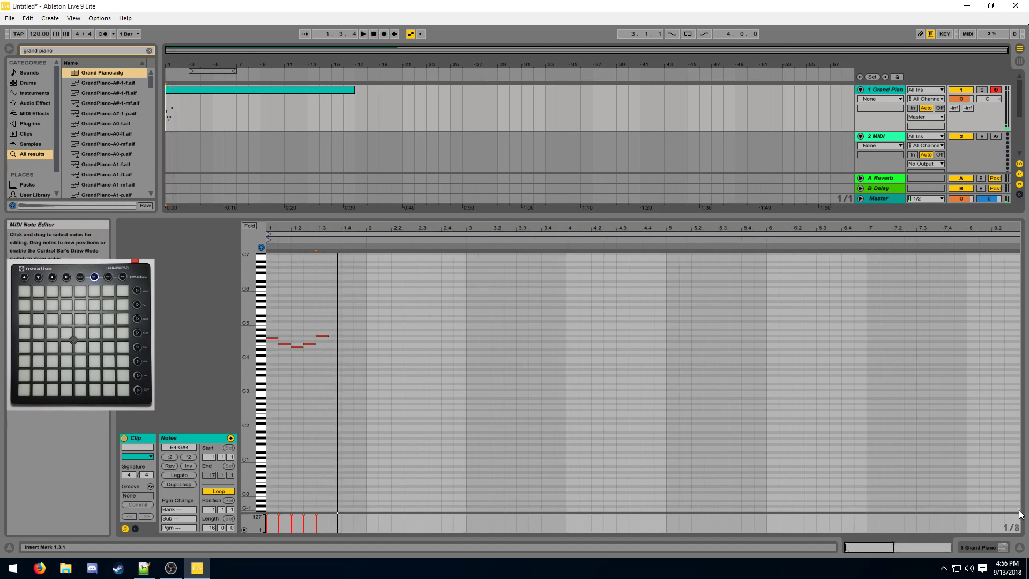
Step: Hide the clip and device detail area to give the arrangement full height, and play from bar 1
{"action": "left_click", "coordinate": [1019, 546]}
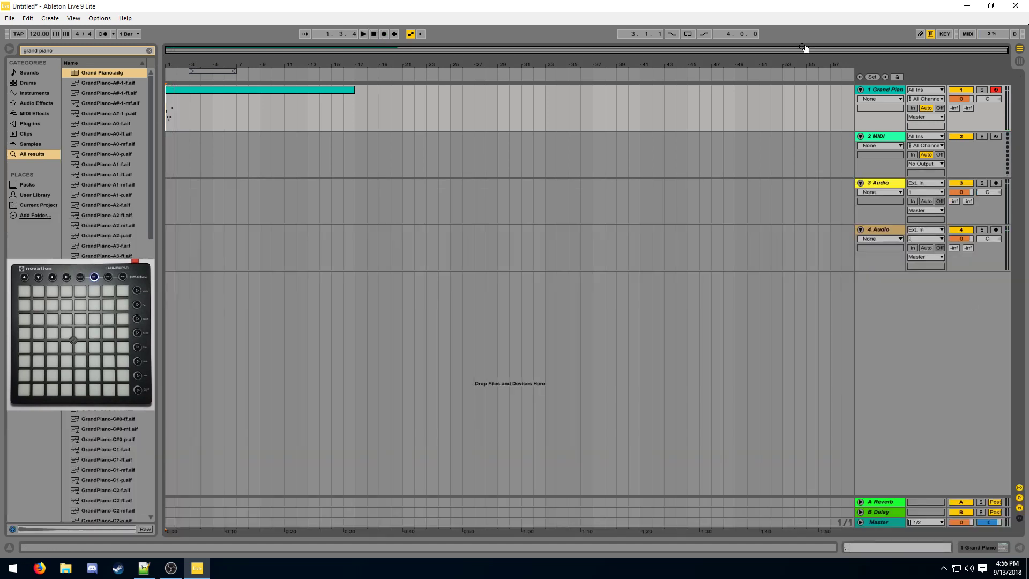
{"action": "double_click", "coordinate": [894, 88]}
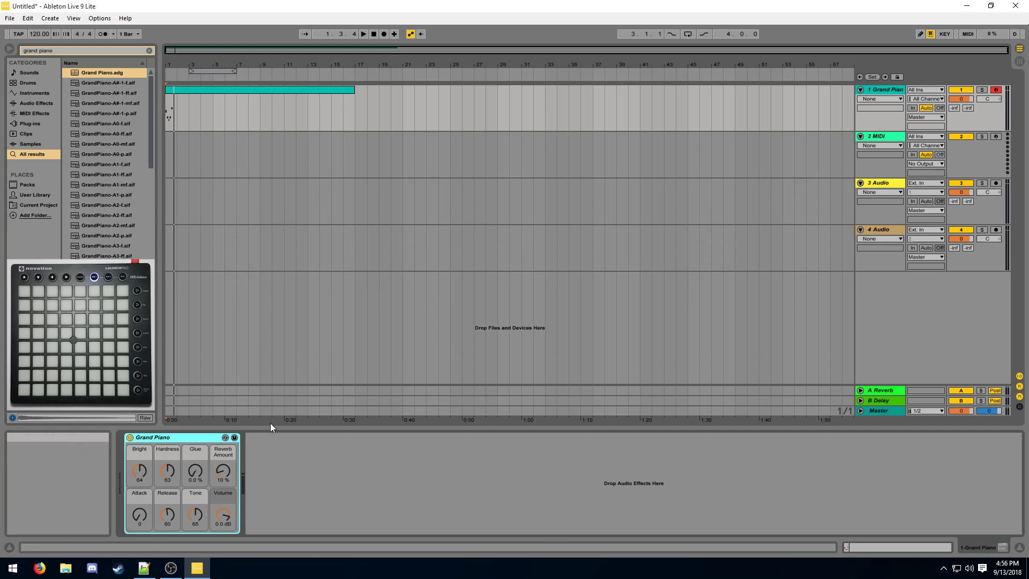
{"action": "left_click", "coordinate": [1000, 545]}
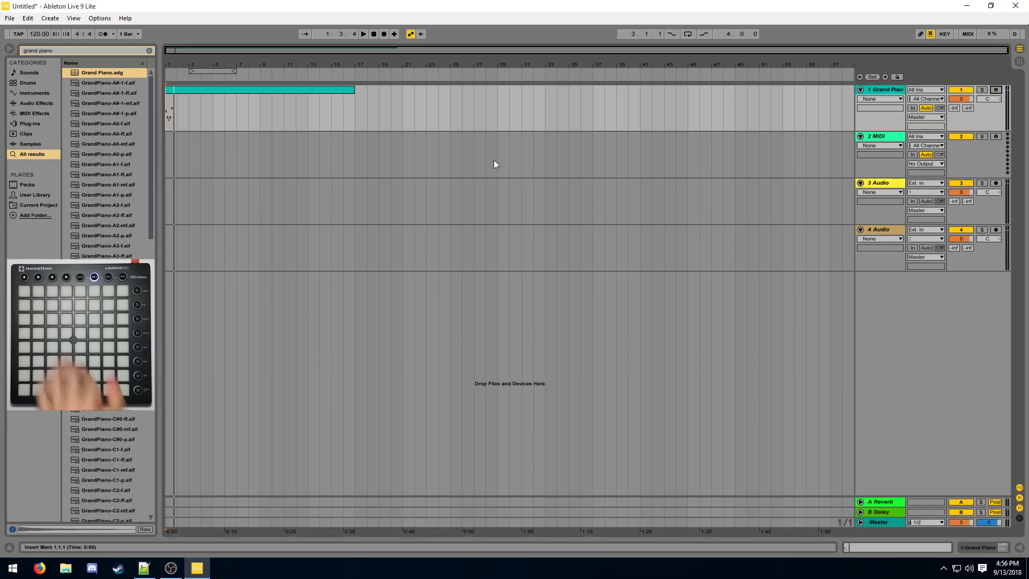
{"action": "left_click", "coordinate": [169, 111]}
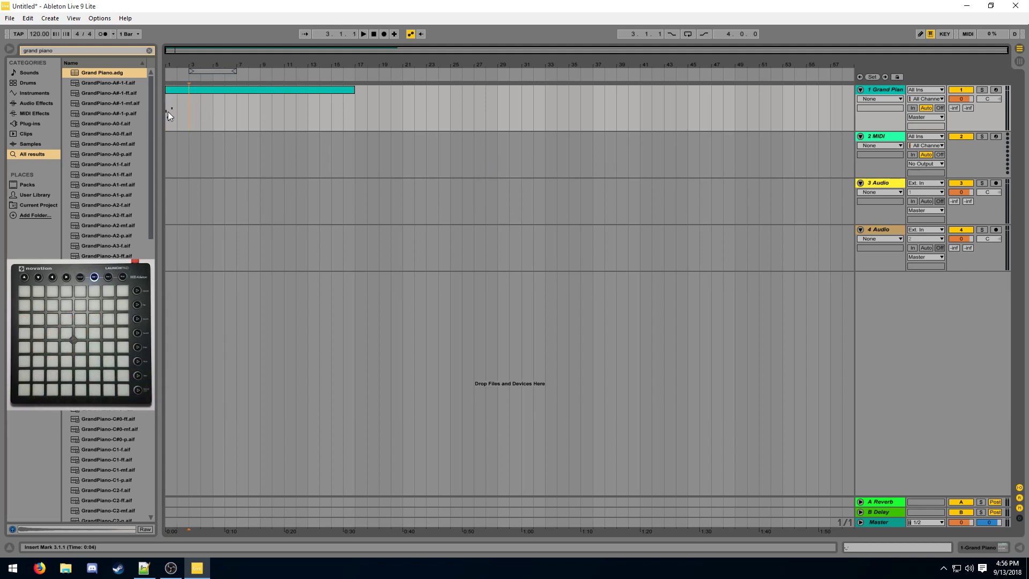
{"action": "key", "text": "space"}
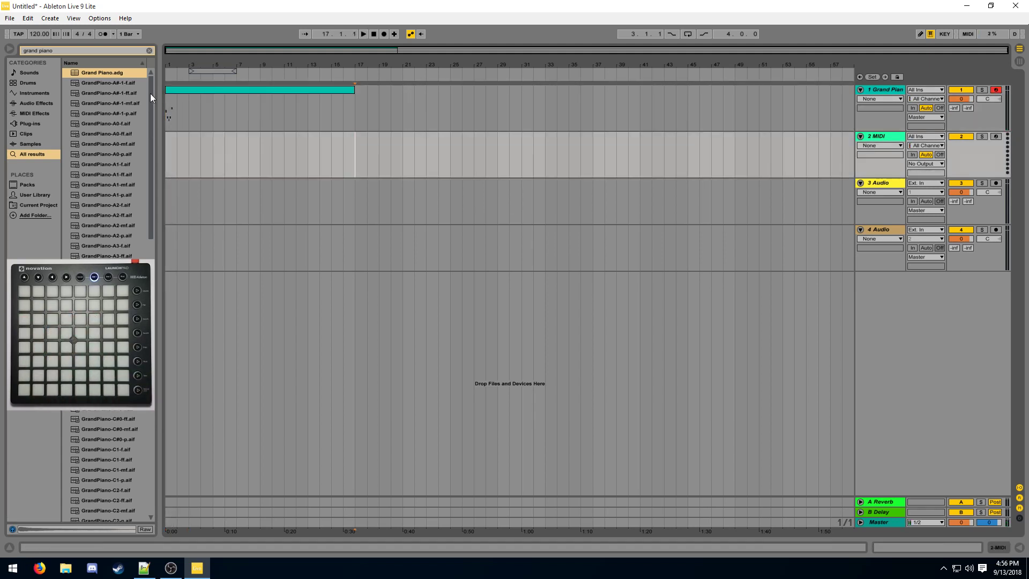
Step: Search the browser for "kick" and place Kick 90s 2.wav at bar 1 of the 3 Audio track
{"action": "left_click", "coordinate": [149, 50]}
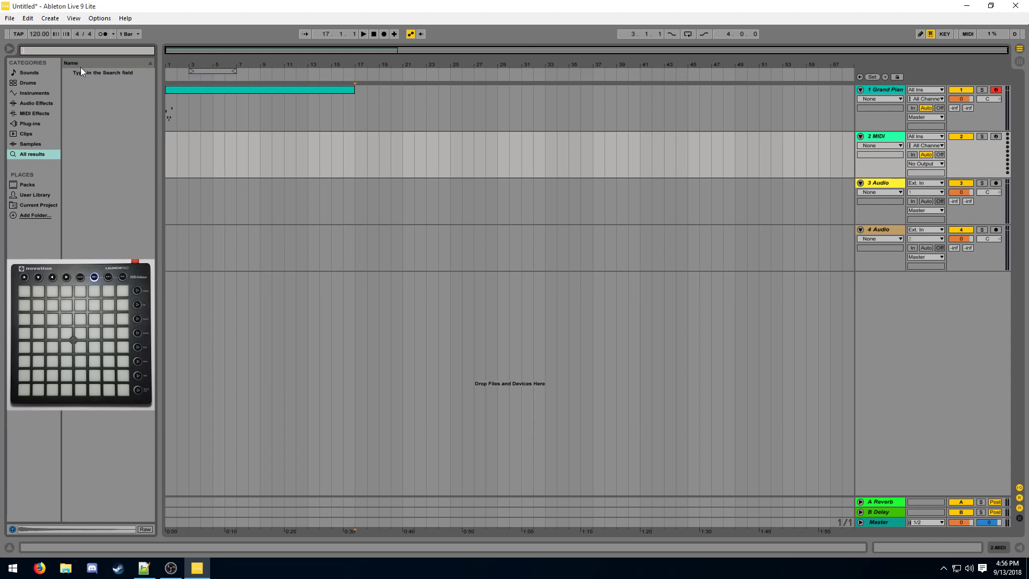
{"action": "type", "text": "kick"}
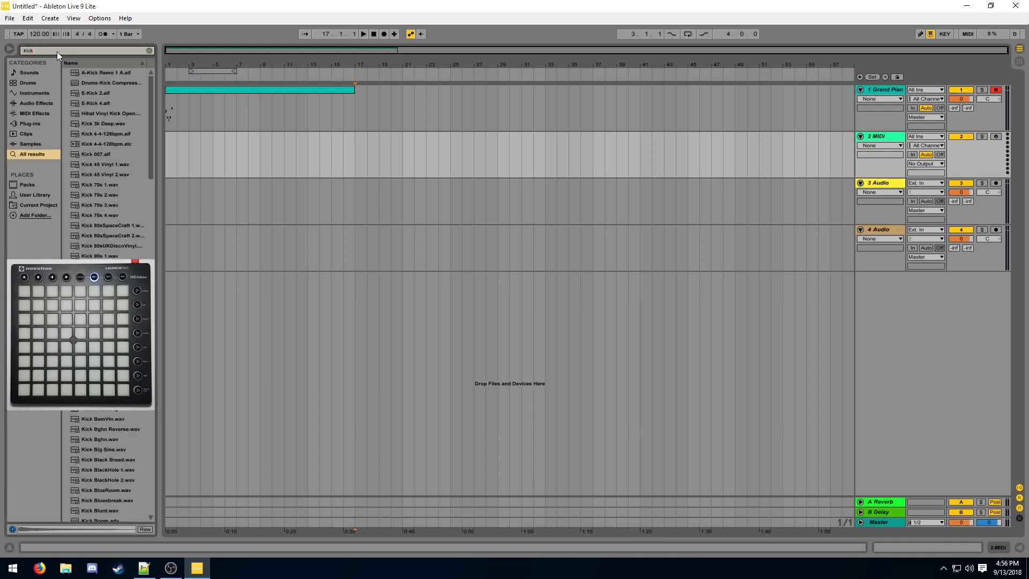
{"action": "left_click_drag", "start_coordinate": [100, 225], "coordinate": [171, 207]}
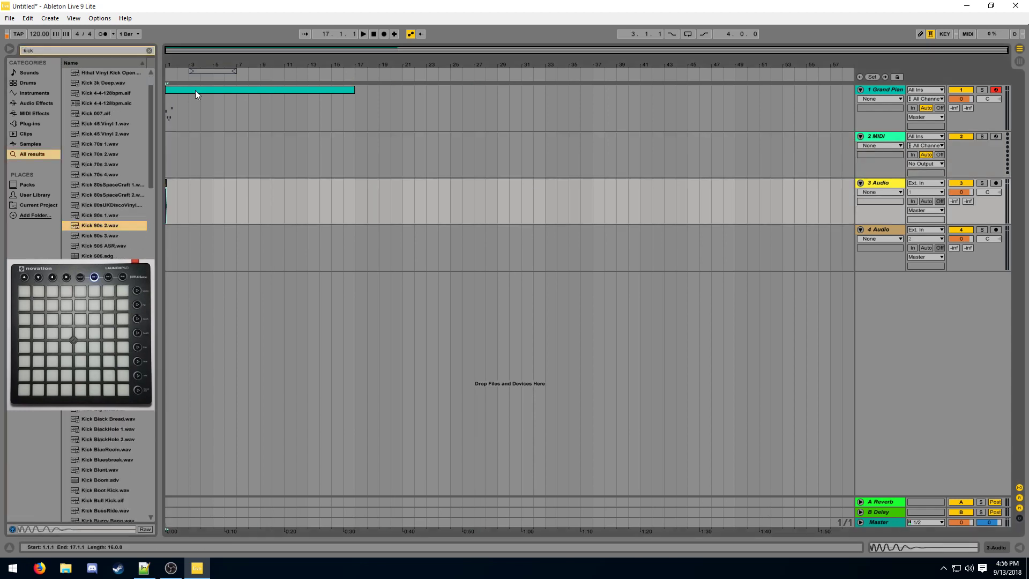
{"action": "key", "text": "z"}
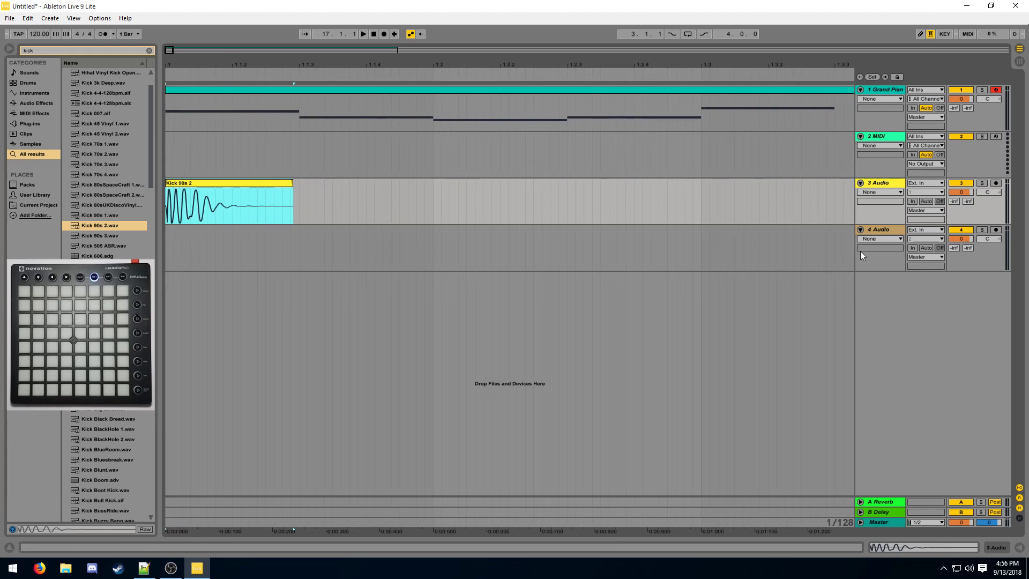
Step: Search for "snare", place Snare 70s MPC 2.wav at beat 1.2 of the 3 Audio track, and play the arrangement from bar 1
{"action": "key", "text": "ctrl+f"}
{"action": "type", "text": "snare"}
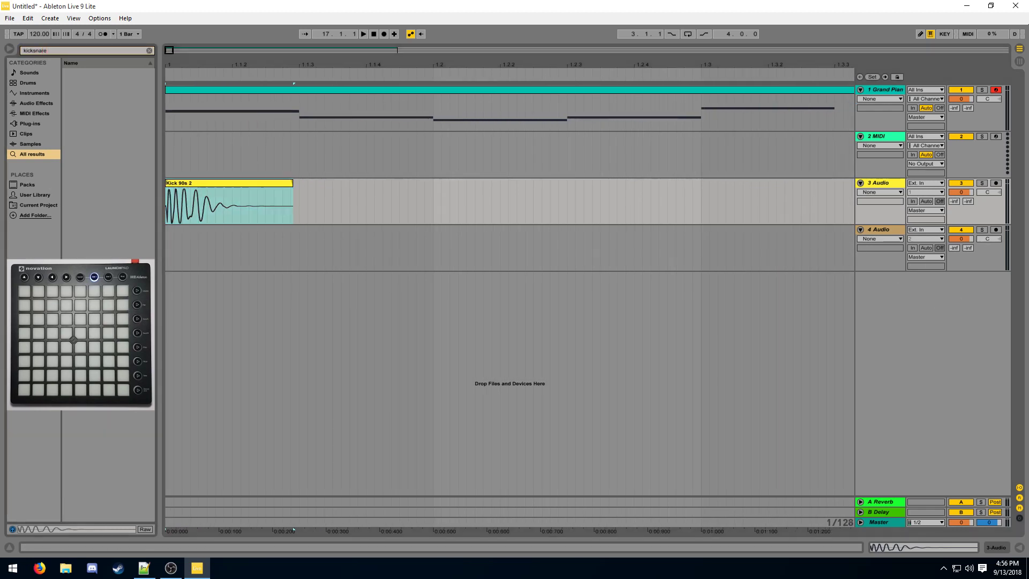
{"action": "left_click_drag", "start_coordinate": [108, 205], "coordinate": [430, 208]}
{"action": "left_click", "coordinate": [168, 201]}
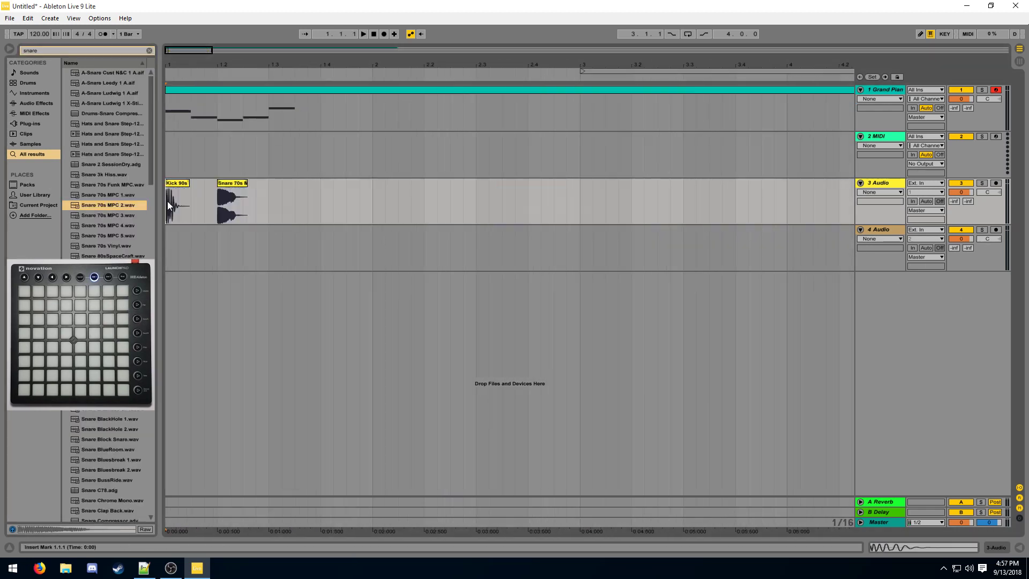
{"action": "key", "text": "space"}
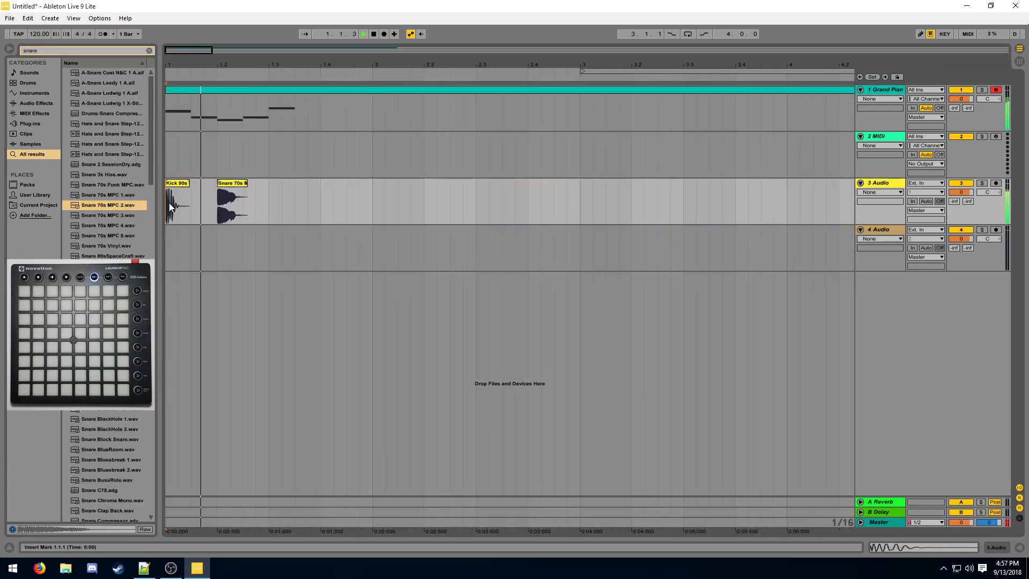
{"action": "key", "text": "space"}
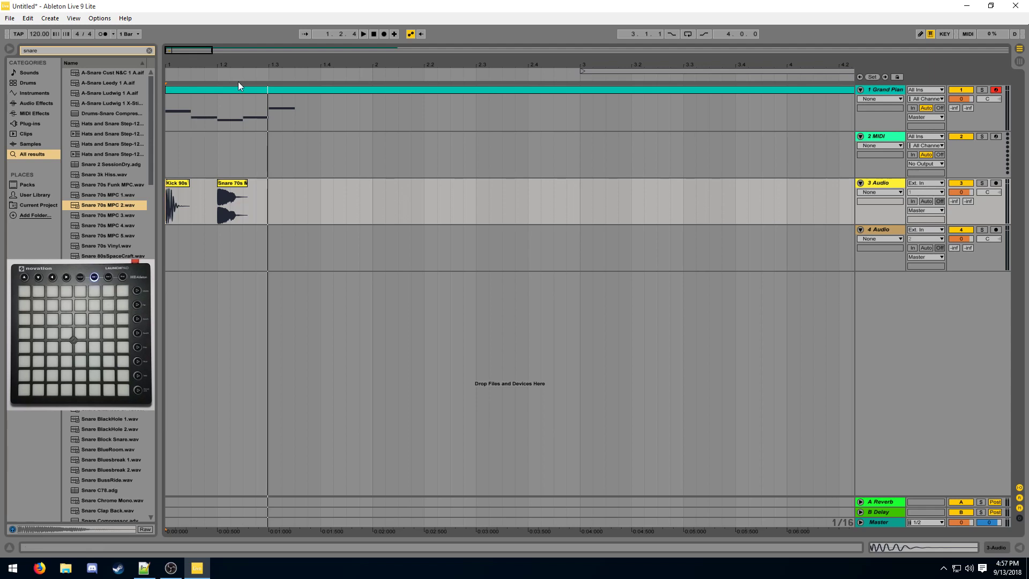
Step: Duplicate the two-beat kick and snare section from 1.1.1 to 1.3.1 twice along the 3 Audio track
{"action": "left_click_drag", "start_coordinate": [265, 206], "coordinate": [136, 210]}
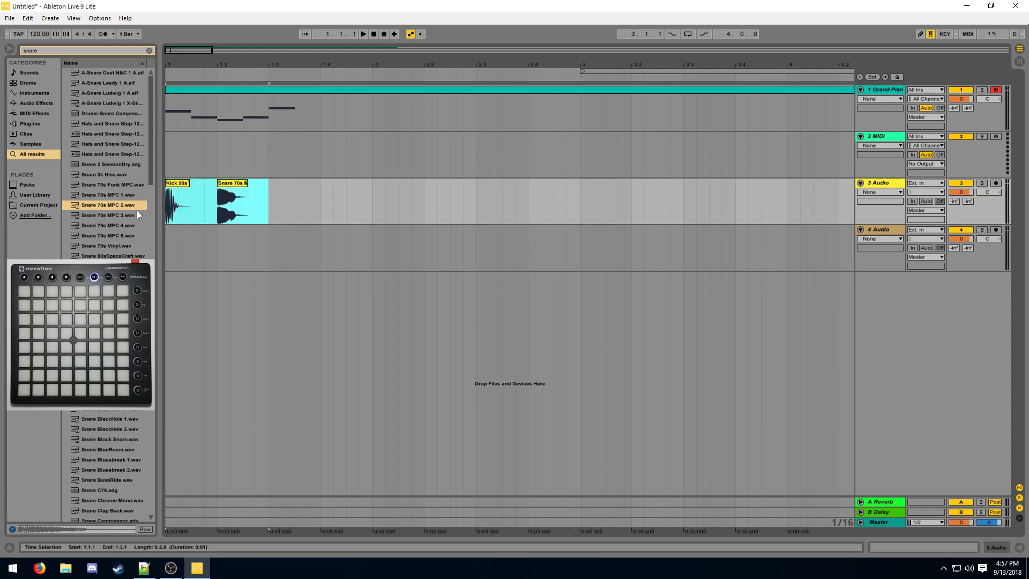
{"action": "right_click", "coordinate": [255, 185]}
{"action": "left_click", "coordinate": [294, 207]}
{"action": "right_click", "coordinate": [295, 207]}
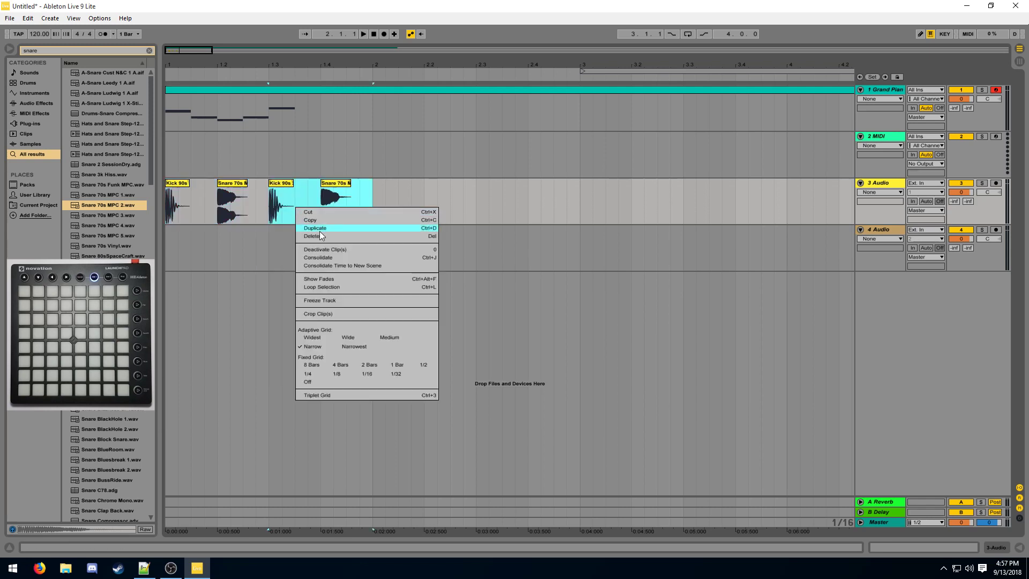
{"action": "left_click", "coordinate": [316, 228]}
Step: Copy the kick clip at bar 2 down onto the 4 Audio track and delete that copy
{"action": "left_click_drag", "start_coordinate": [385, 185], "coordinate": [429, 234]}
{"action": "key", "text": "Delete"}
{"action": "left_click", "coordinate": [361, 252]}
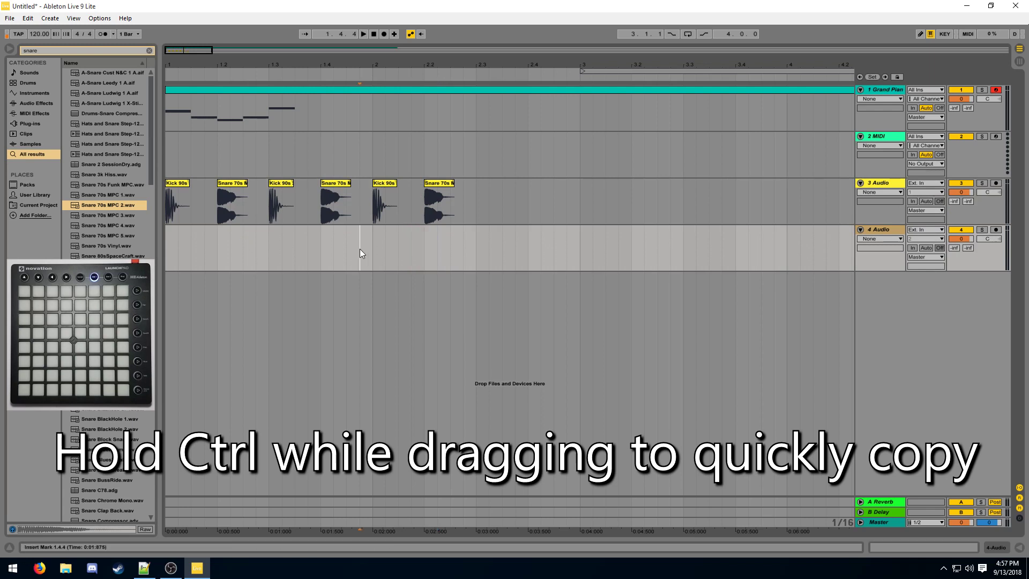
Step: Copy the opening piano phrase on the 1 Grand Piano track to 1.4.4 and play the arrangement
{"action": "left_click_drag", "start_coordinate": [295, 112], "coordinate": [166, 116]}
{"action": "left_click_drag", "start_coordinate": [211, 92], "coordinate": [404, 115]}
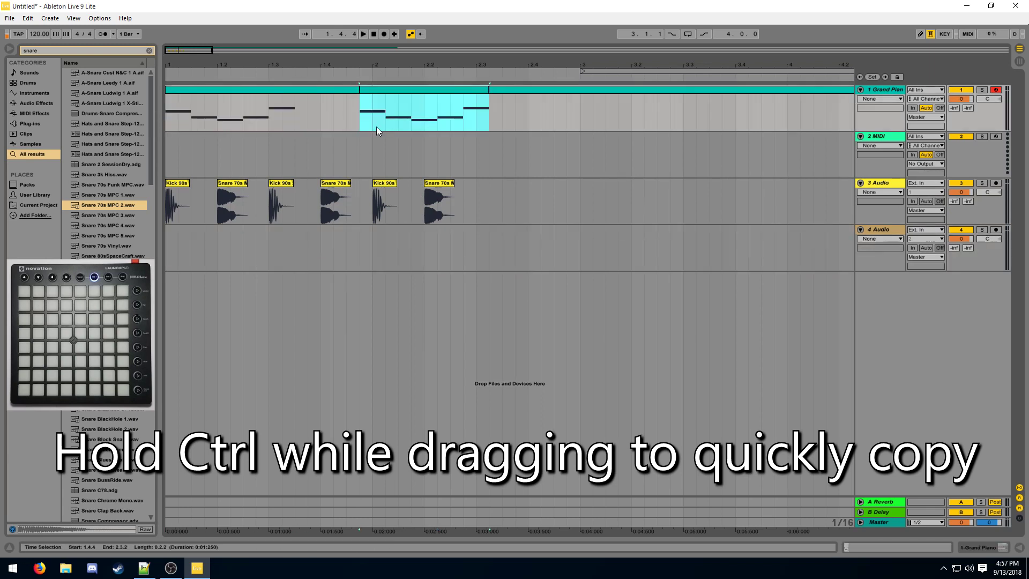
{"action": "left_click", "coordinate": [348, 140]}
{"action": "left_click", "coordinate": [344, 112]}
{"action": "key", "text": "space"}
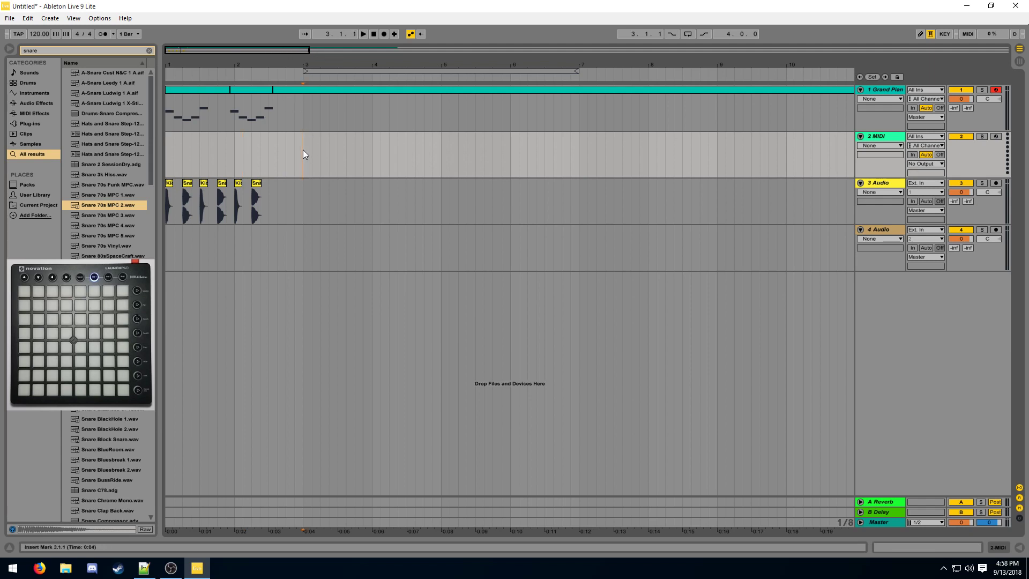
Step: Switch to Session View with the detail view hidden and clear the browser search
{"action": "key", "text": "Tab"}
{"action": "left_click", "coordinate": [1019, 548]}
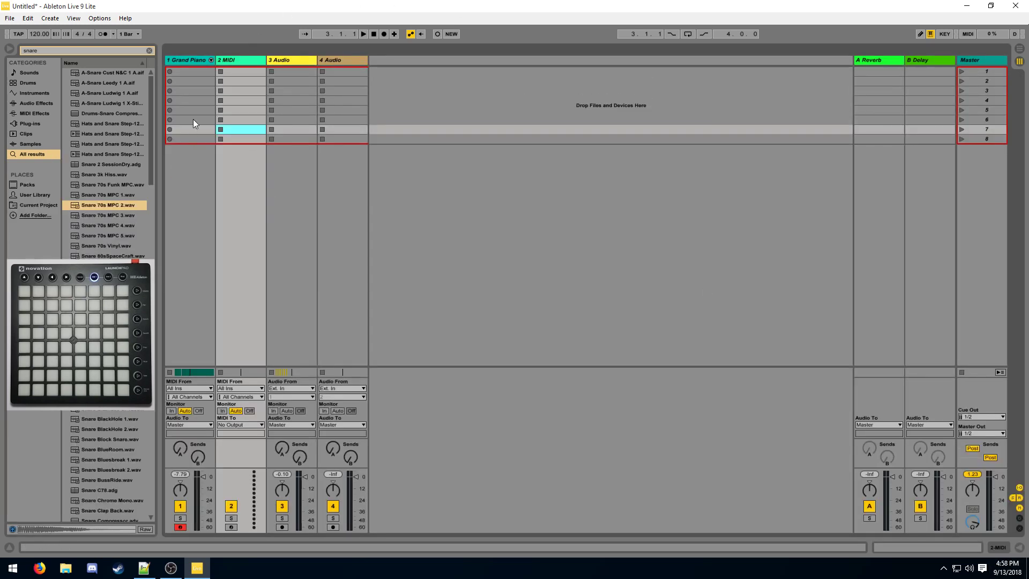
{"action": "left_click", "coordinate": [149, 51]}
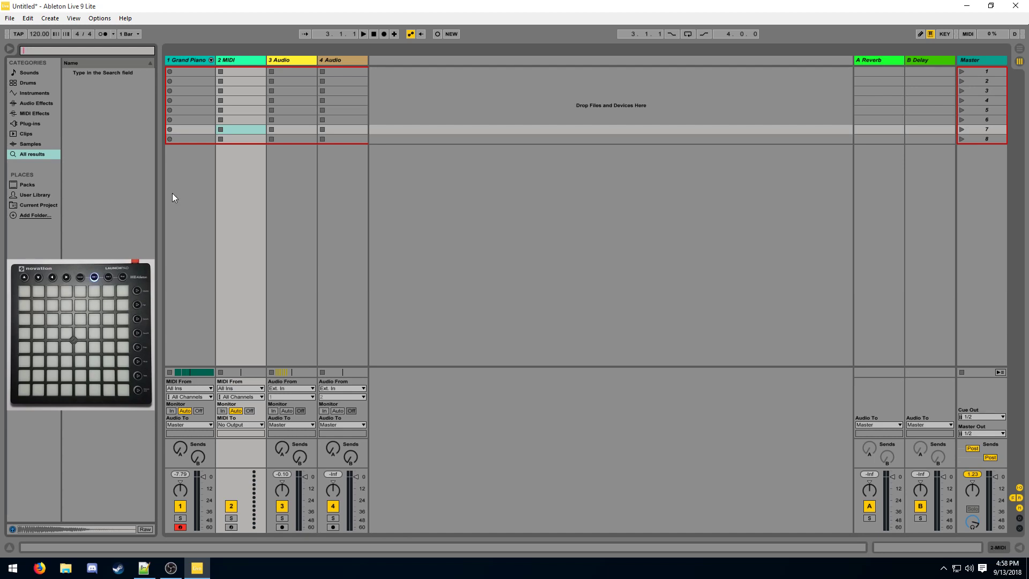
Step: Bring the copied piano clip from the arrangement into the first Grand Piano session slot and launch it
{"action": "key", "text": "Tab"}
{"action": "left_click", "coordinate": [243, 89]}
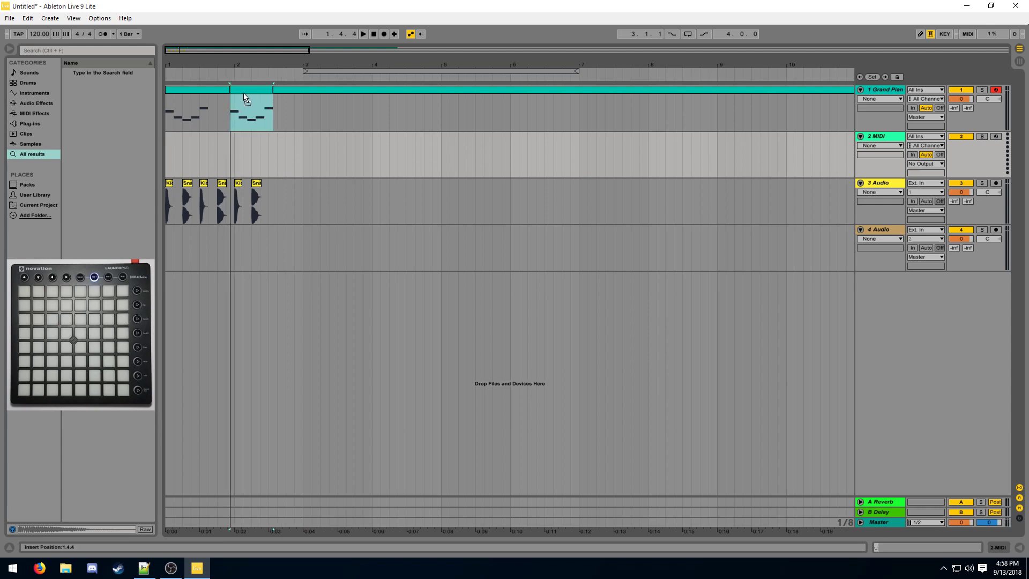
{"action": "key", "text": "Tab"}
{"action": "left_click_drag", "start_coordinate": [247, 99], "coordinate": [195, 74]}
{"action": "left_click", "coordinate": [197, 81]}
{"action": "left_click", "coordinate": [170, 72]}
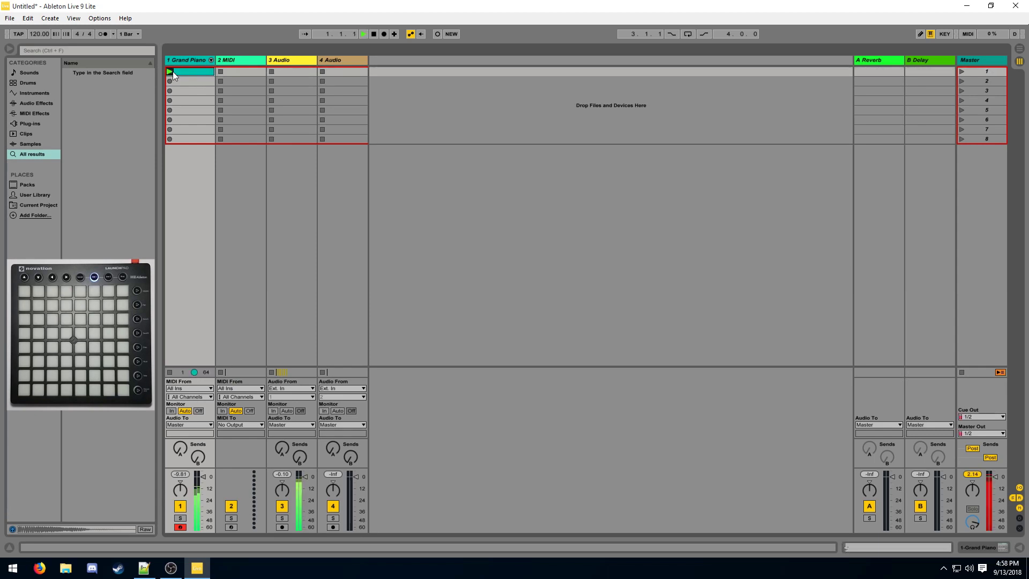
Step: Stop playback and examine in Arrangement View how the launched session clip overrides the Grand Piano track
{"action": "left_click", "coordinate": [356, 112]}
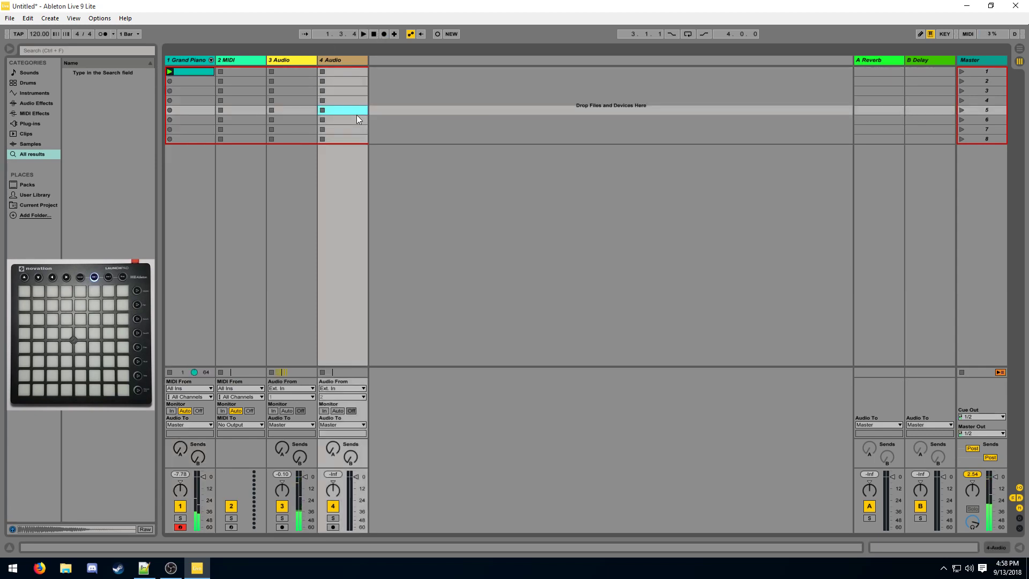
{"action": "key", "text": "Tab"}
{"action": "left_click", "coordinate": [284, 145]}
{"action": "left_click_drag", "start_coordinate": [277, 64], "coordinate": [641, 67]}
{"action": "left_click_drag", "start_coordinate": [657, 105], "coordinate": [165, 100]}
{"action": "left_click_drag", "start_coordinate": [808, 105], "coordinate": [166, 119]}
{"action": "left_click", "coordinate": [483, 124]}
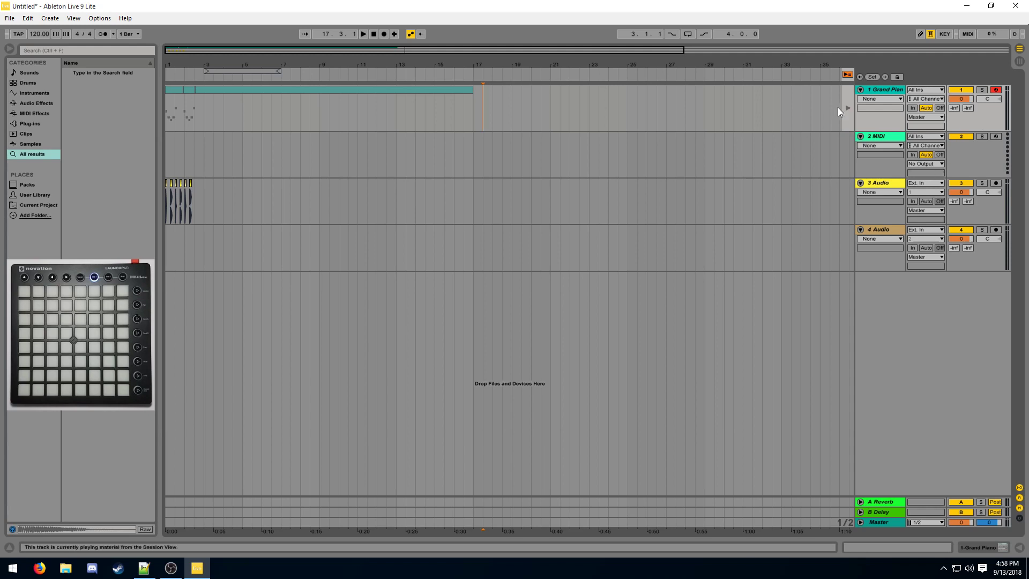
Step: Delete the 3 Audio and 4 Audio tracks
{"action": "left_click", "coordinate": [891, 184]}
{"action": "key", "text": "Delete"}
{"action": "key", "text": "Delete"}
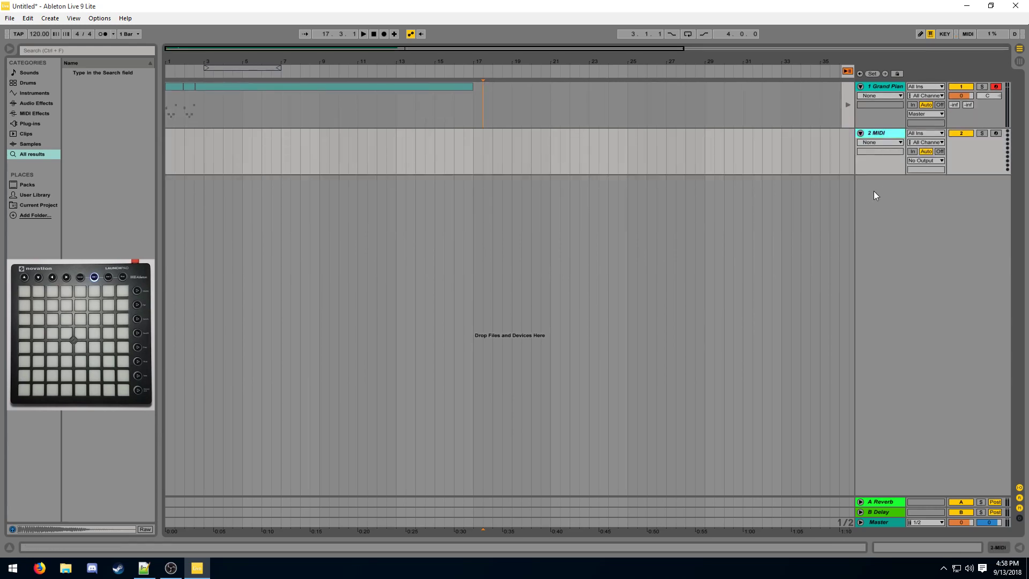
Step: Return to Session View, launch the first Grand Piano clip and open its notes in Clip View
{"action": "key", "text": "Tab"}
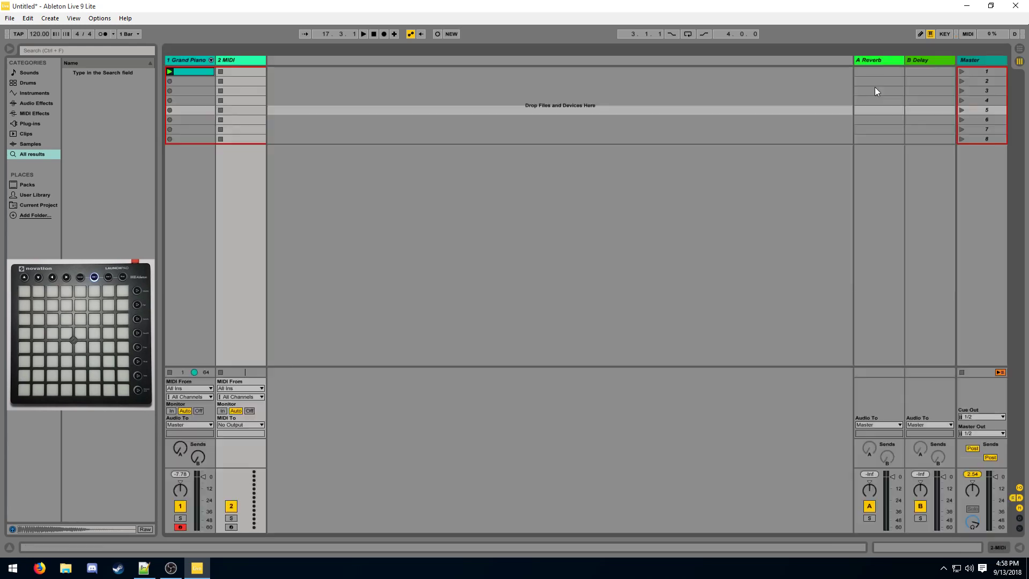
{"action": "left_click", "coordinate": [169, 72]}
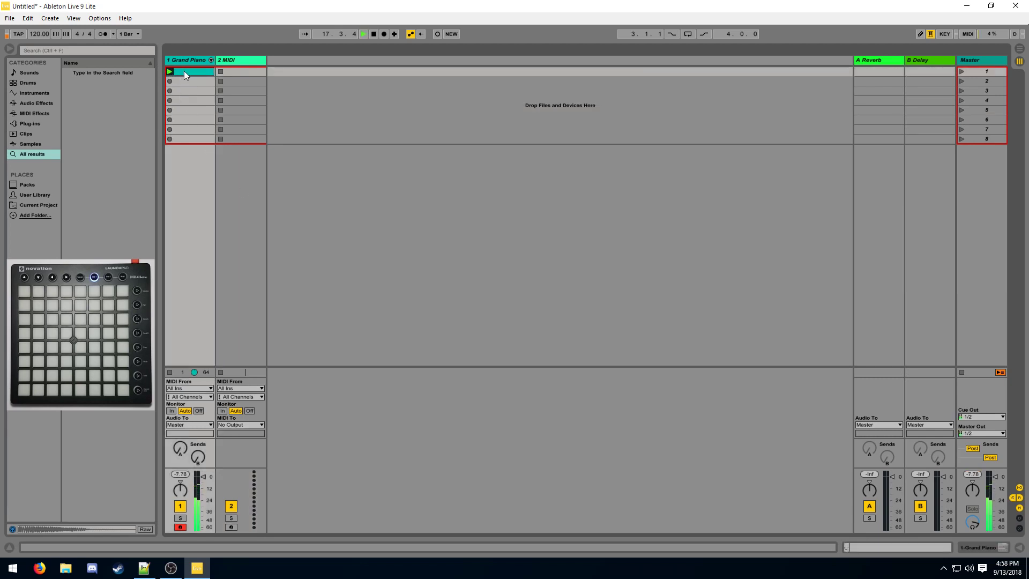
{"action": "double_click", "coordinate": [185, 71]}
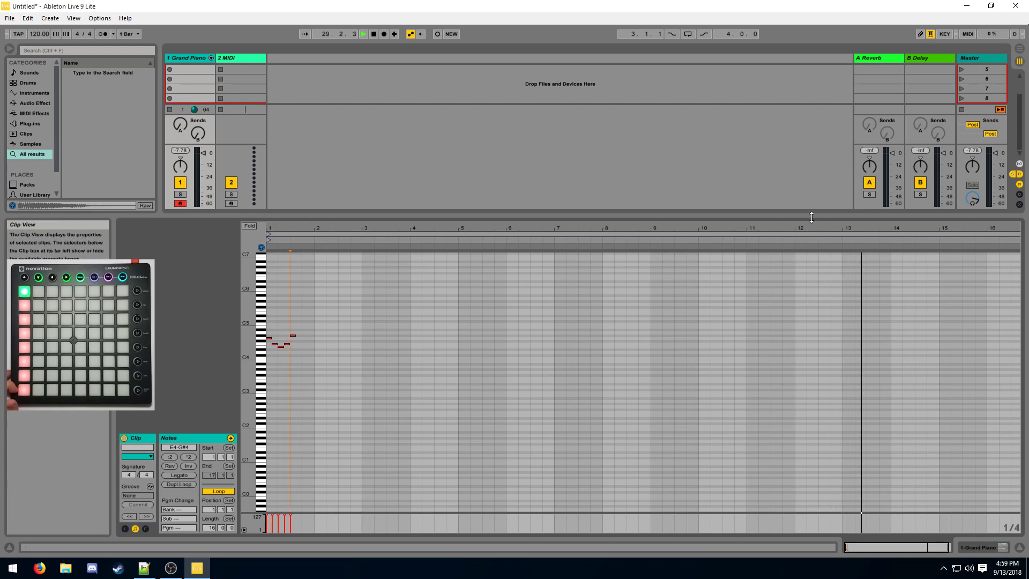
Step: Enlarge the session area to show all eight scenes and record a new MIDI clip into the second Grand Piano slot
{"action": "left_click_drag", "start_coordinate": [812, 216], "coordinate": [811, 320]}
{"action": "left_click_drag", "start_coordinate": [185, 78], "coordinate": [195, 132]}
{"action": "left_click", "coordinate": [206, 114]}
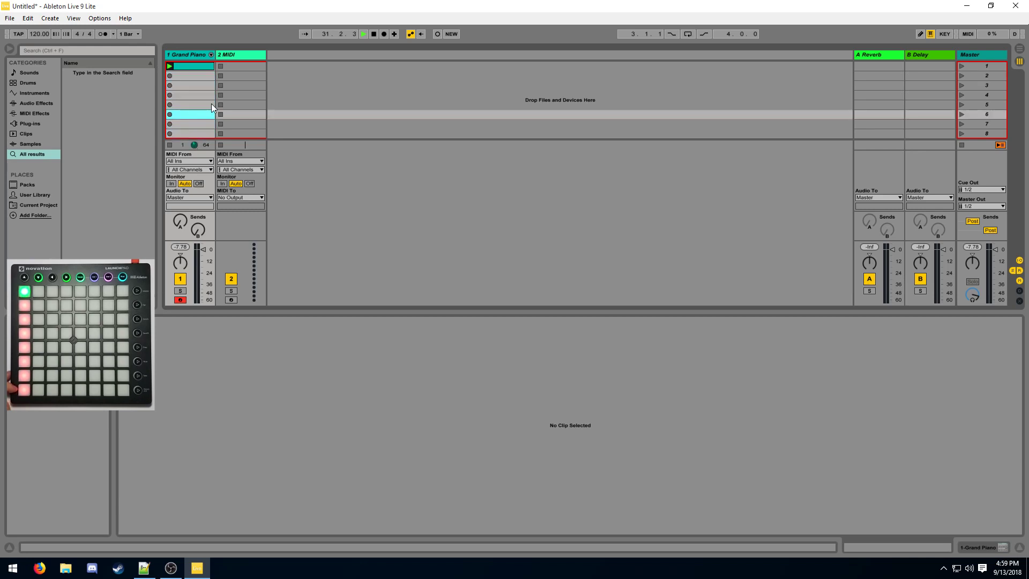
{"action": "left_click", "coordinate": [181, 84]}
{"action": "left_click", "coordinate": [171, 76]}
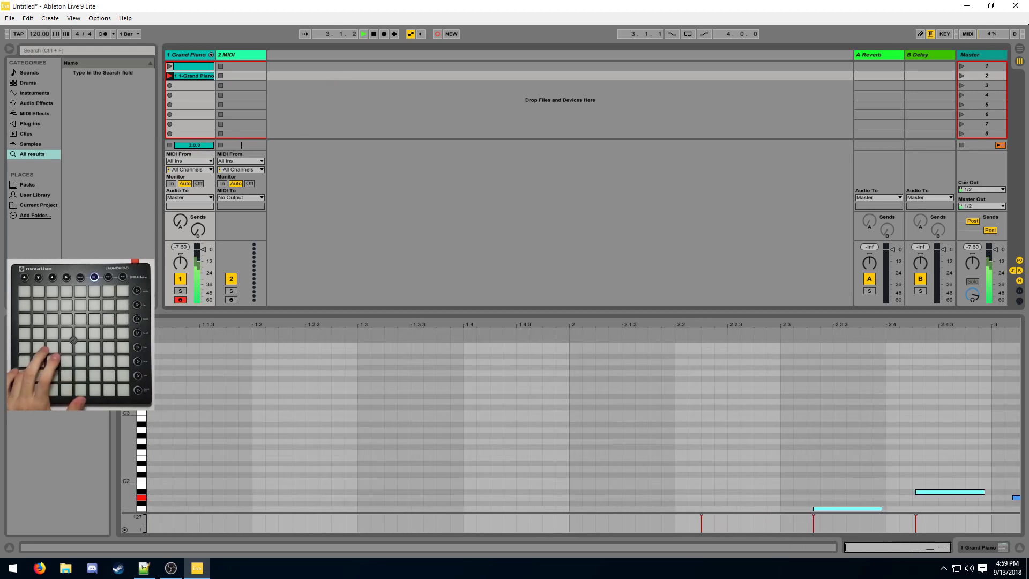
{"action": "left_click_drag", "start_coordinate": [129, 426], "coordinate": [109, 416]}
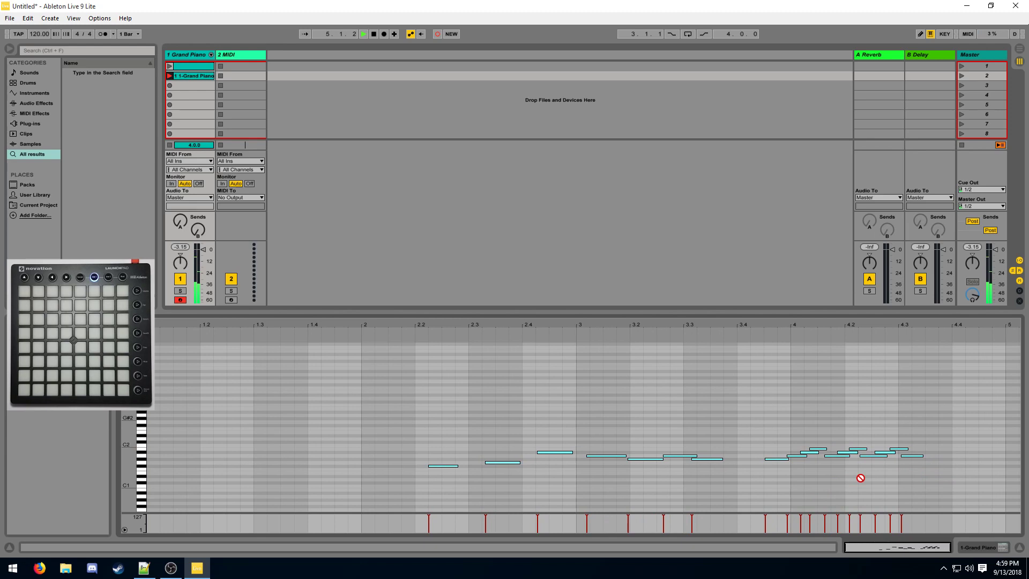
{"action": "key", "text": "space"}
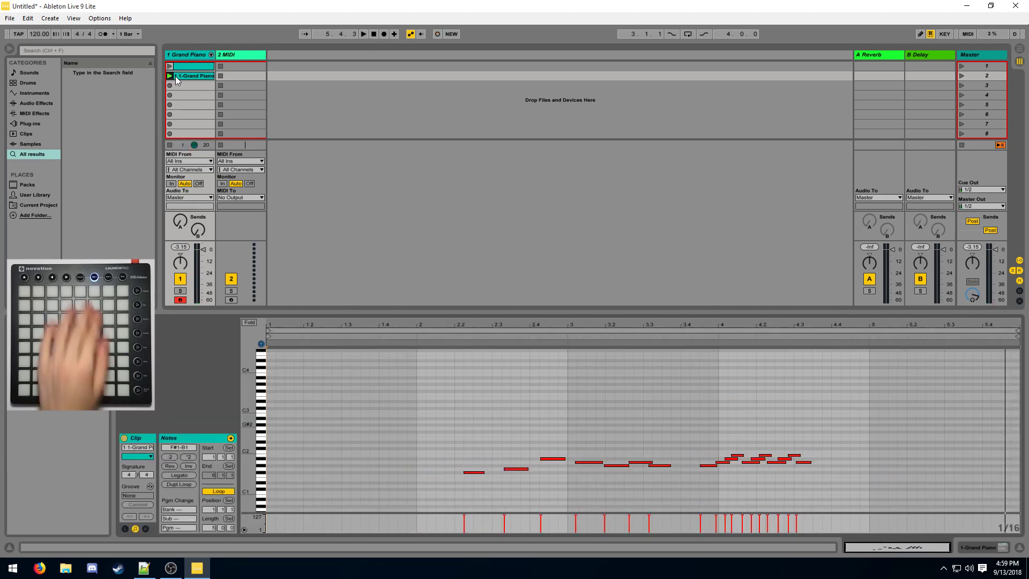
Step: Launch the BSeven Bass clips in scene 2 and scene 1 in turn, muting the Grand Piano track in between
{"action": "key", "text": "space"}
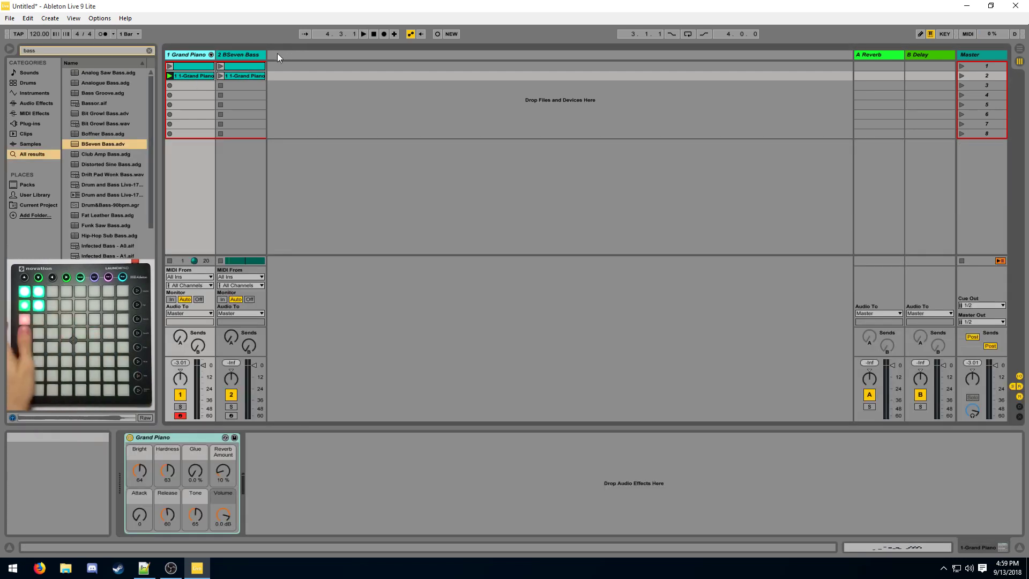
{"action": "left_click", "coordinate": [221, 76]}
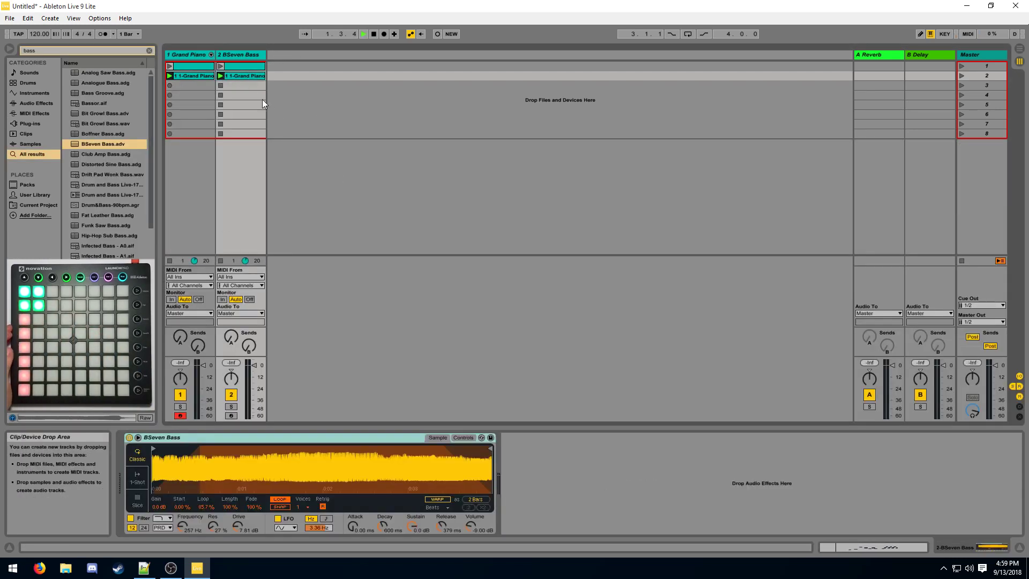
{"action": "left_click", "coordinate": [242, 77]}
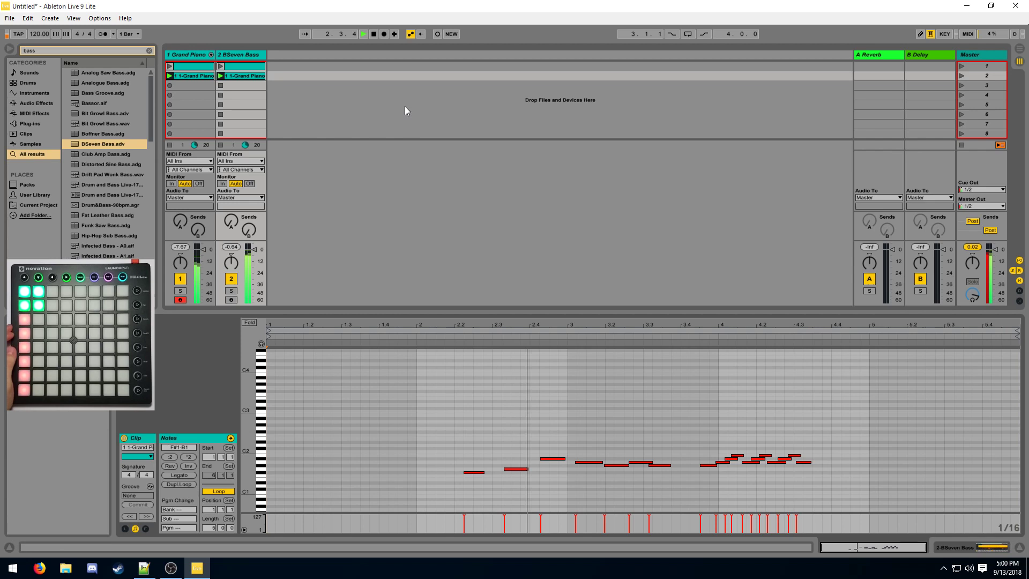
{"action": "left_click", "coordinate": [180, 278]}
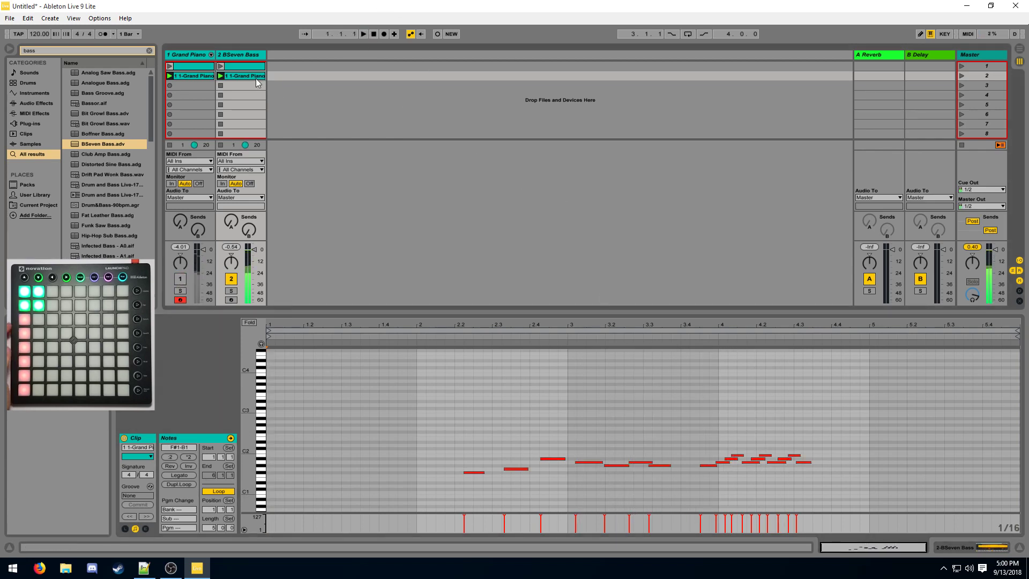
{"action": "left_click", "coordinate": [220, 66]}
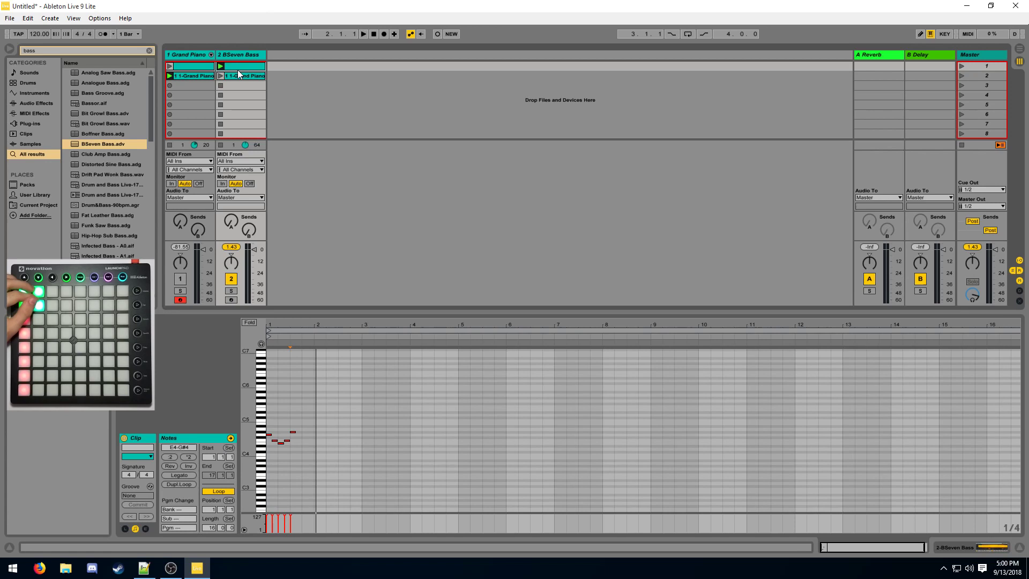
Step: Recolor the second BSeven Bass clip blue, pink and finally yellow
{"action": "right_click", "coordinate": [237, 73]}
{"action": "left_click", "coordinate": [320, 212]}
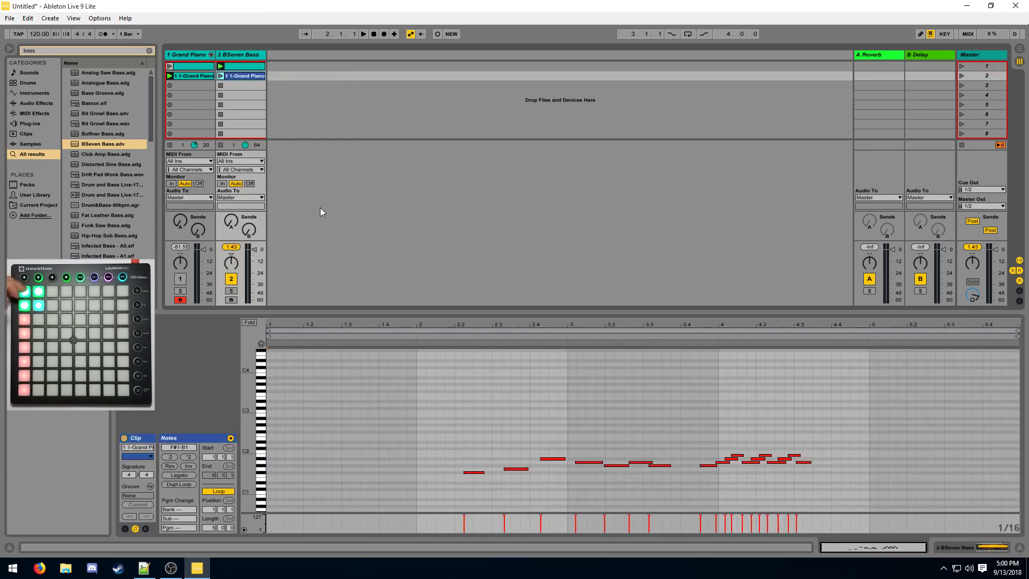
{"action": "right_click", "coordinate": [257, 76]}
{"action": "left_click", "coordinate": [354, 233]}
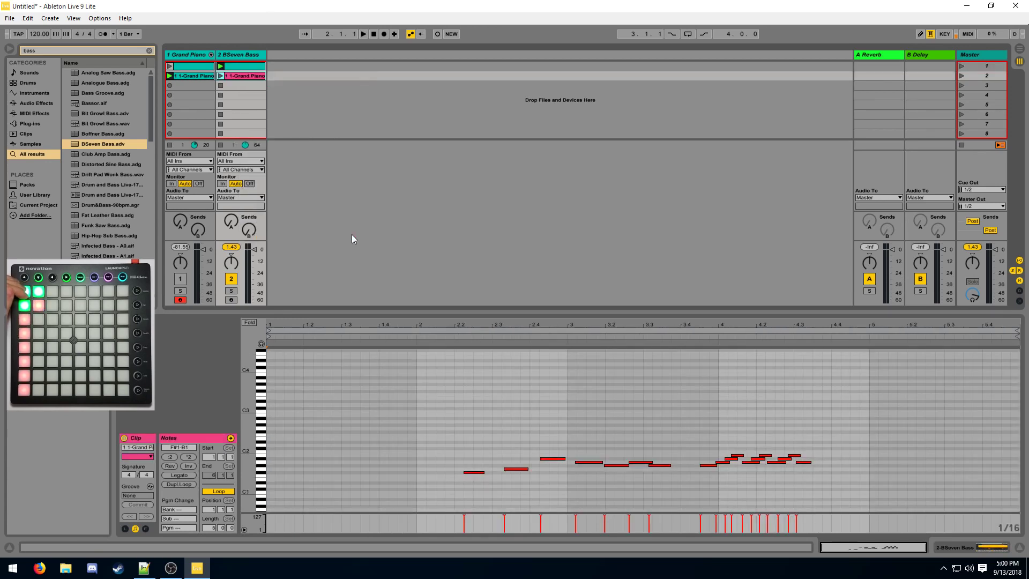
{"action": "right_click", "coordinate": [240, 79]}
{"action": "left_click", "coordinate": [268, 240]}
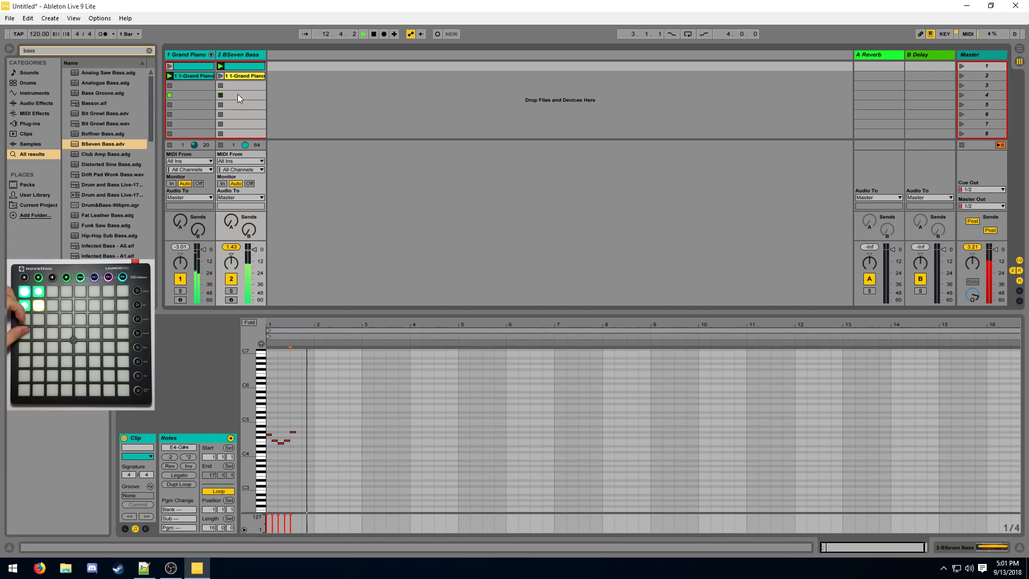
Step: Record the launched session clips of both tracks into the Arrangement and stop recording at bar 10
{"action": "left_click", "coordinate": [300, 94]}
{"action": "key", "text": "Tab"}
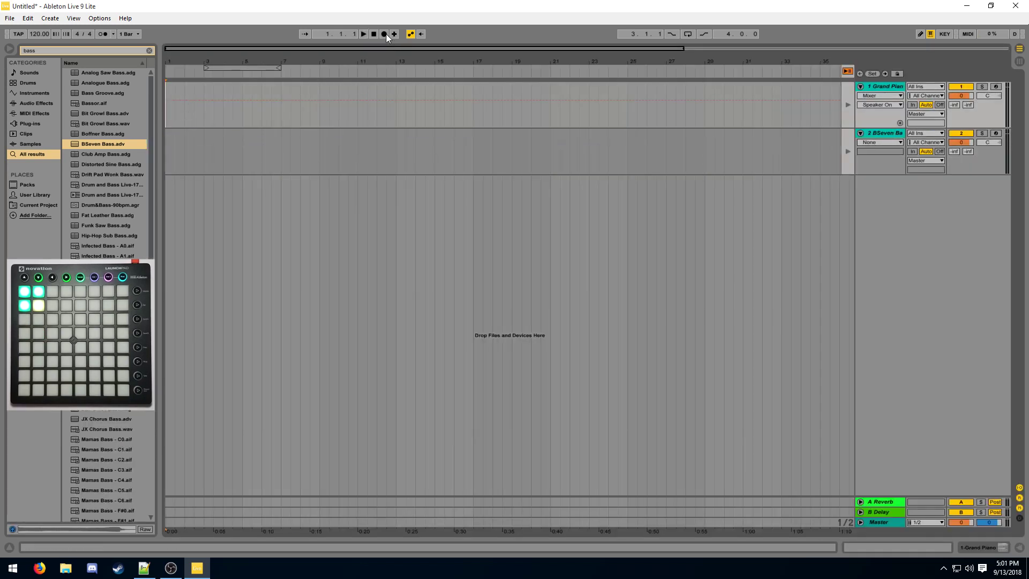
{"action": "left_click", "coordinate": [384, 34]}
{"action": "key", "text": "Tab"}
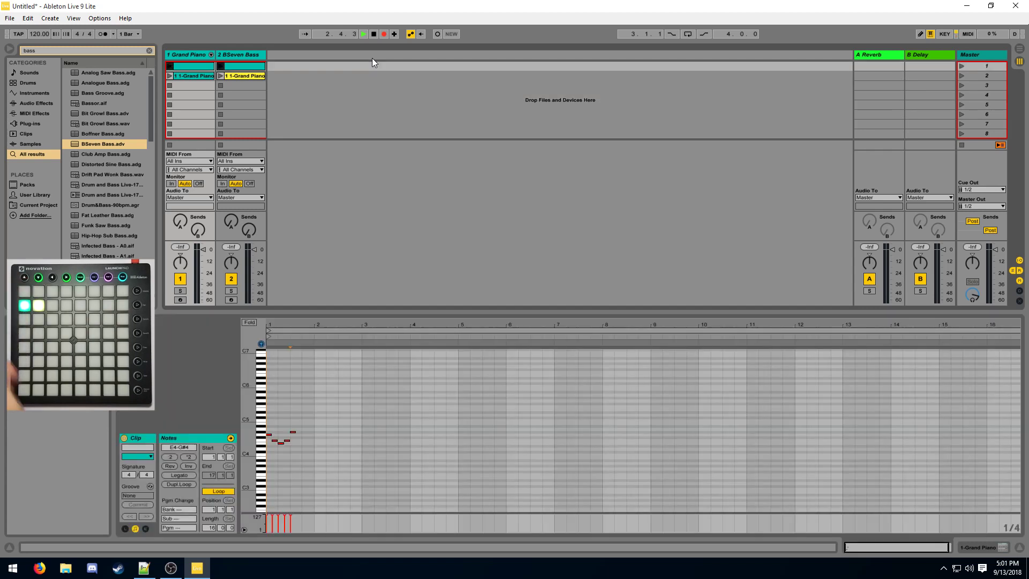
{"action": "key", "text": "Tab"}
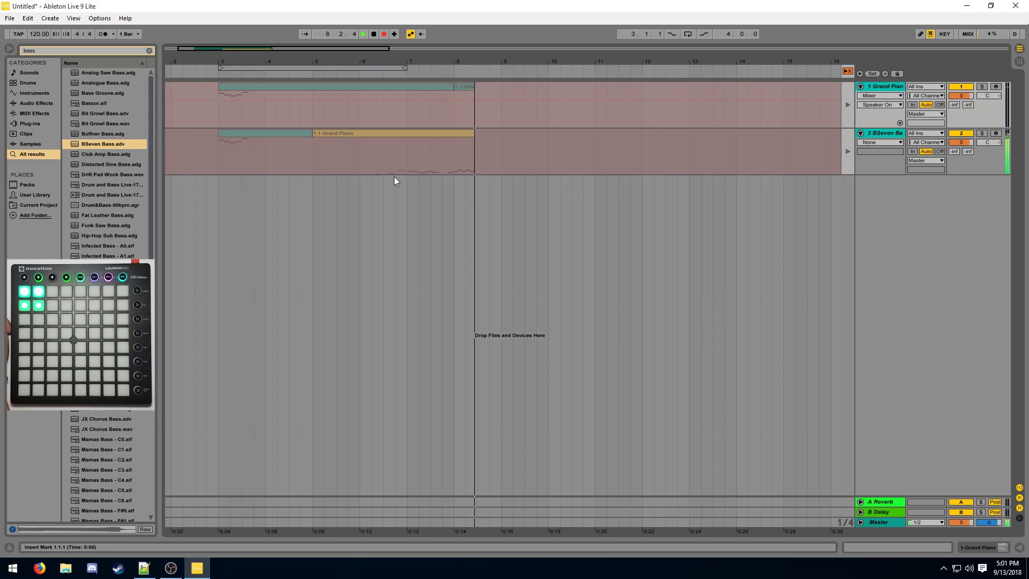
{"action": "key", "text": "space"}
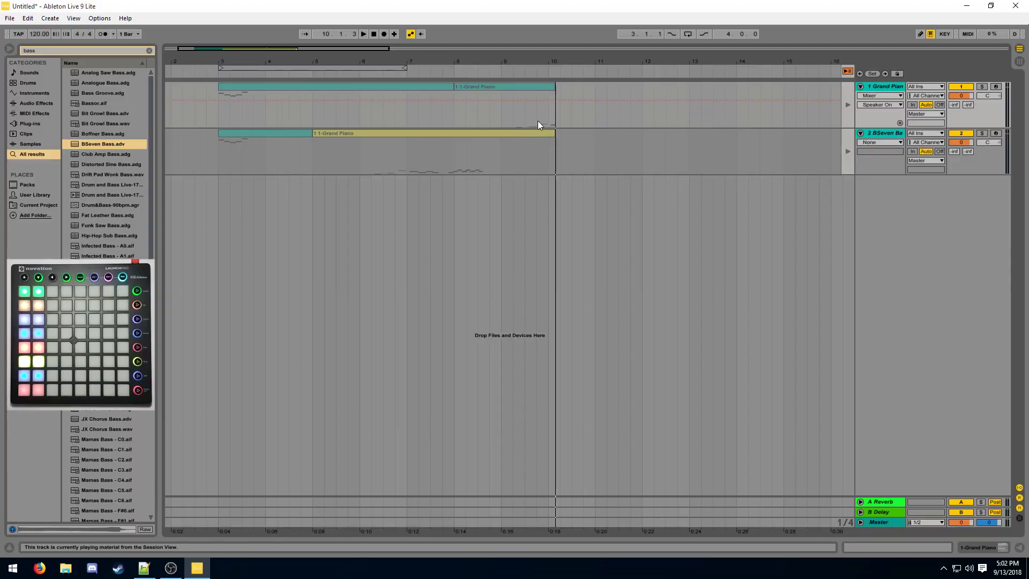
Step: In Session View, pull the Grand Piano volume fader down and raise it again, and switch the muted track back on
{"action": "key", "text": "Tab"}
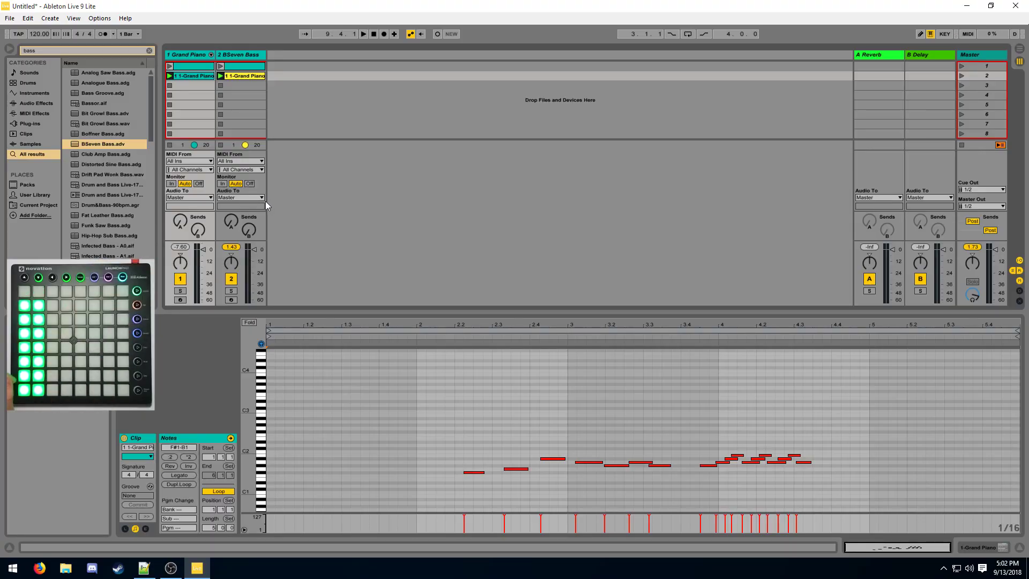
{"action": "left_click_drag", "start_coordinate": [203, 249], "coordinate": [203, 255]}
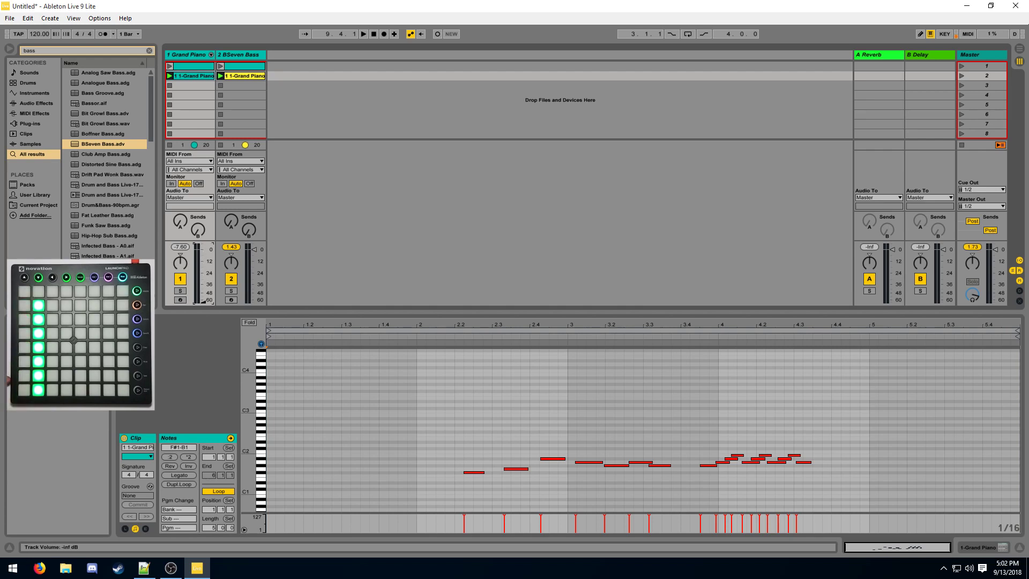
{"action": "left_click_drag", "start_coordinate": [203, 300], "coordinate": [204, 264]}
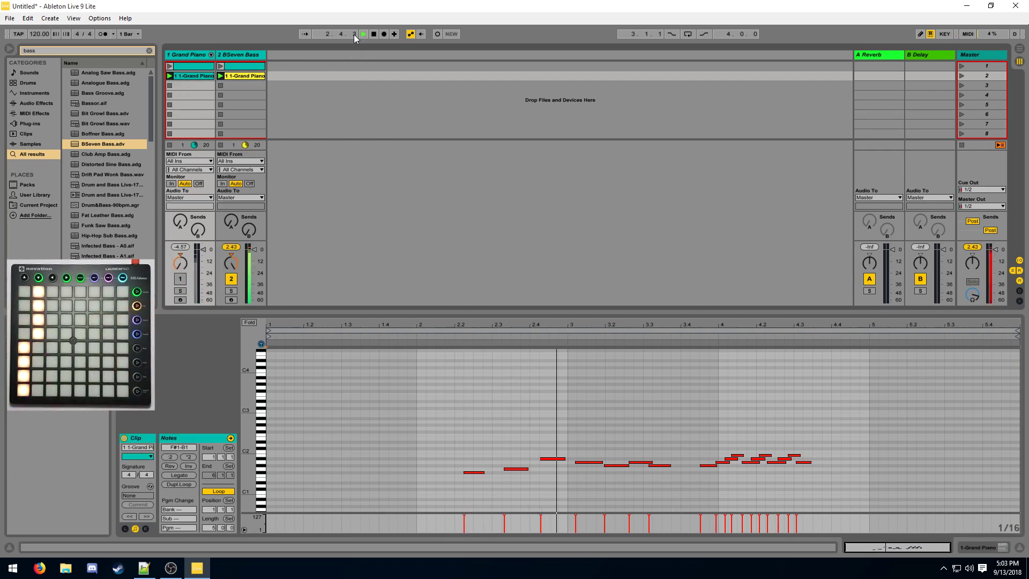
{"action": "left_click", "coordinate": [181, 279]}
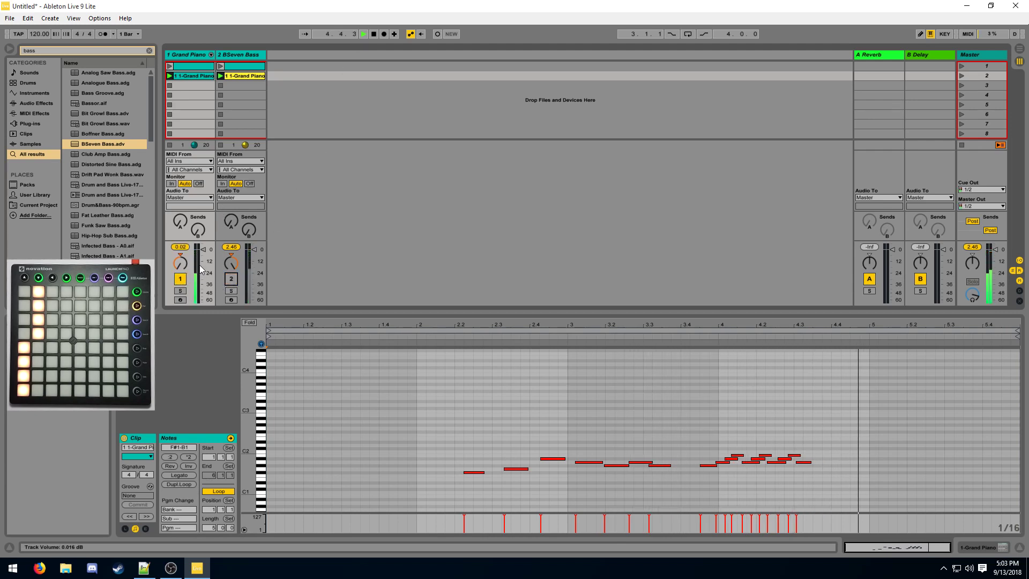
{"action": "key", "text": "space"}
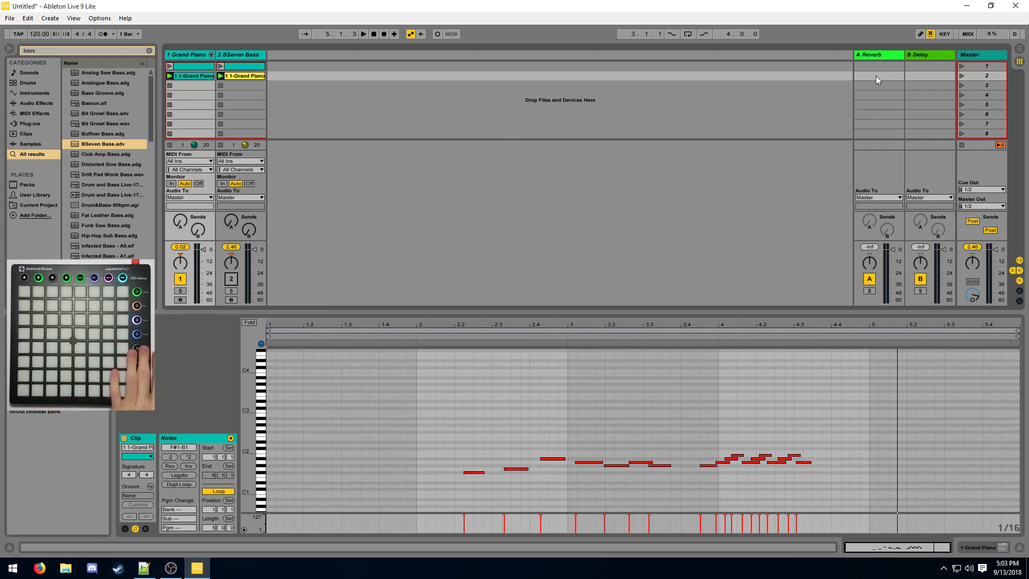
Step: Delete the A Reverb and B Delay return tracks
{"action": "left_click", "coordinate": [890, 55]}
{"action": "left_click", "coordinate": [912, 53]}
{"action": "key", "text": "Delete"}
{"action": "key", "text": "Delete"}
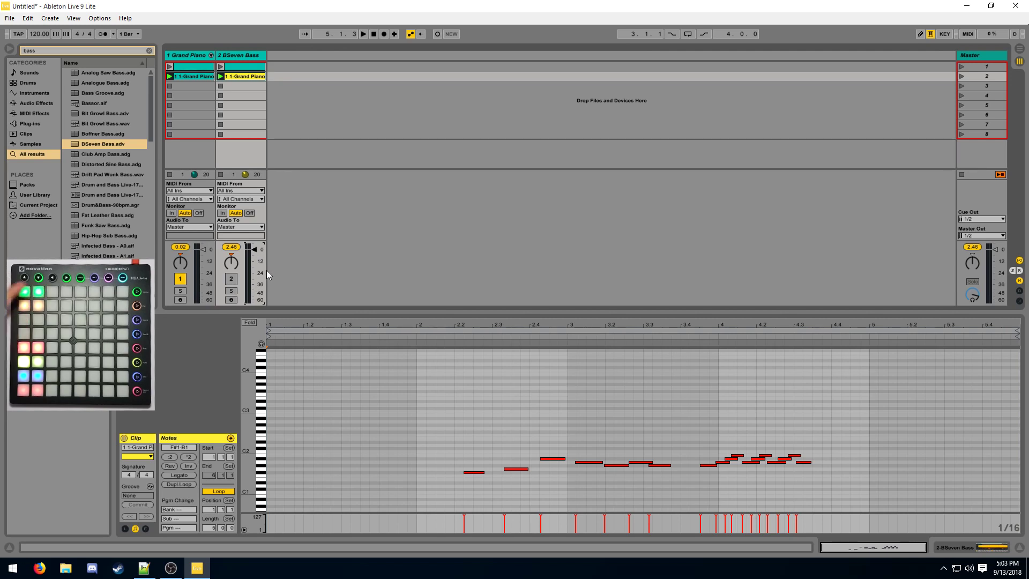
Step: Raise the BSeven Bass track's volume fader to about 0 dB
{"action": "left_click_drag", "start_coordinate": [254, 290], "coordinate": [256, 252]}
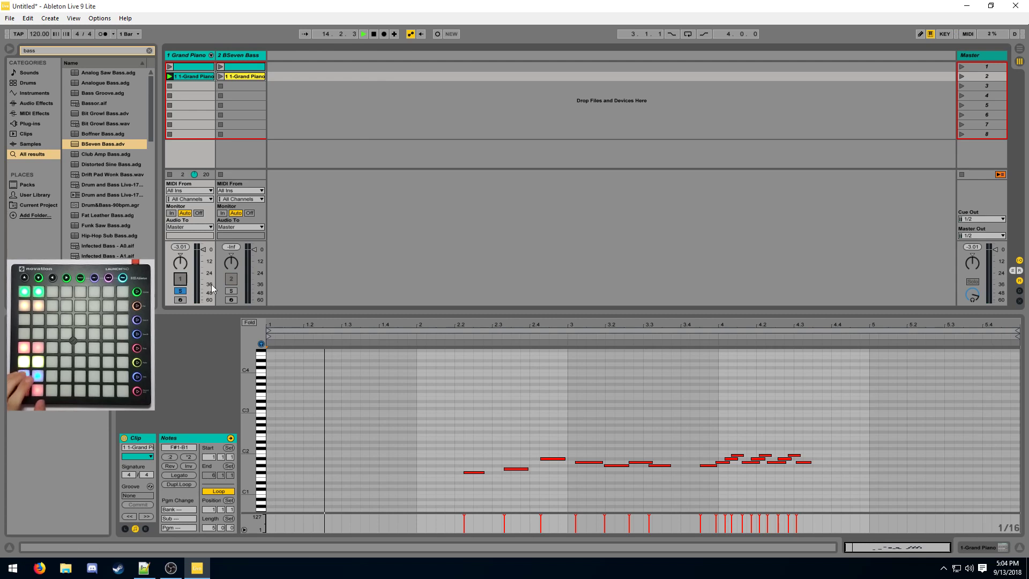
Step: Turn off the Grand Piano track's solo and return both tracks to playing the Arrangement in Arrangement View
{"action": "left_click", "coordinate": [180, 290]}
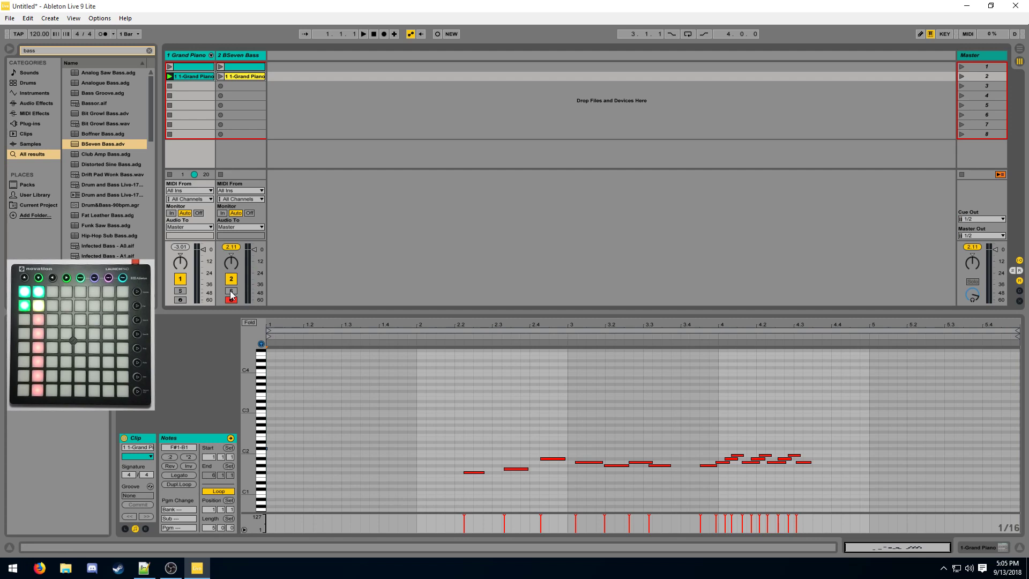
{"action": "key", "text": "Tab"}
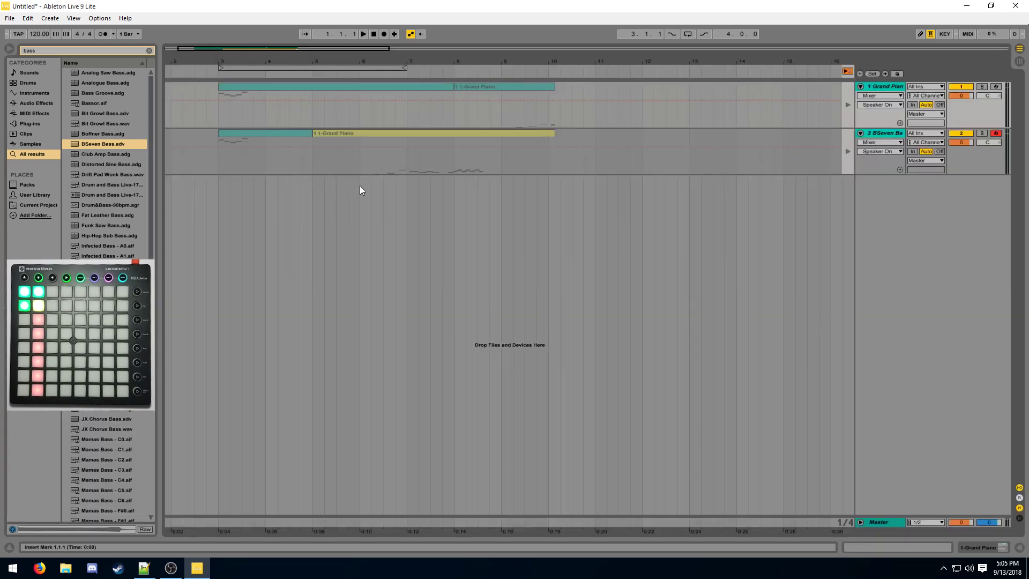
{"action": "left_click", "coordinate": [841, 152]}
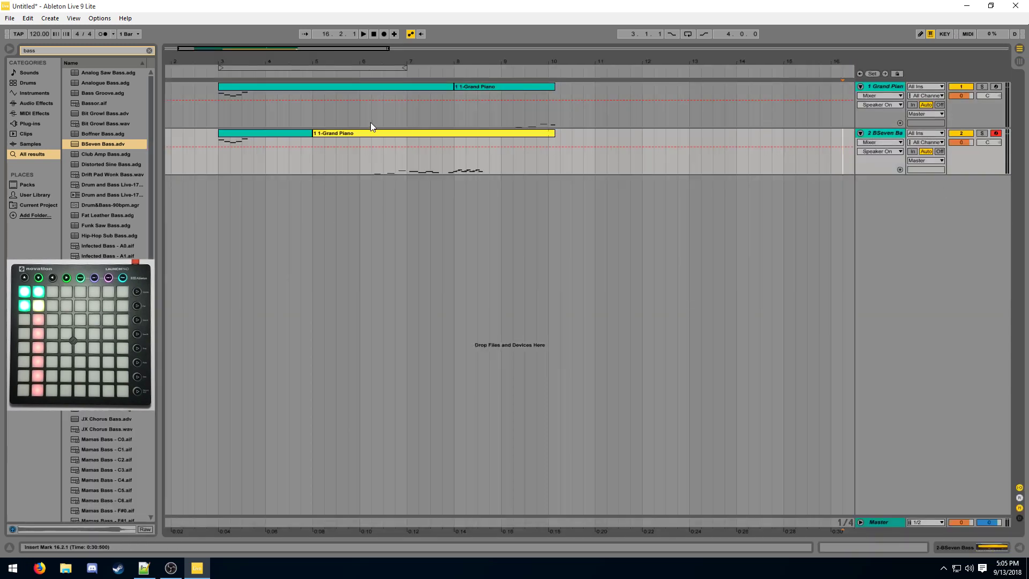
Step: Play the Arrangement from bar 3, trying the Grand Piano's Attack at 127 before returning it to 0
{"action": "left_click", "coordinate": [378, 167]}
{"action": "key", "text": "space"}
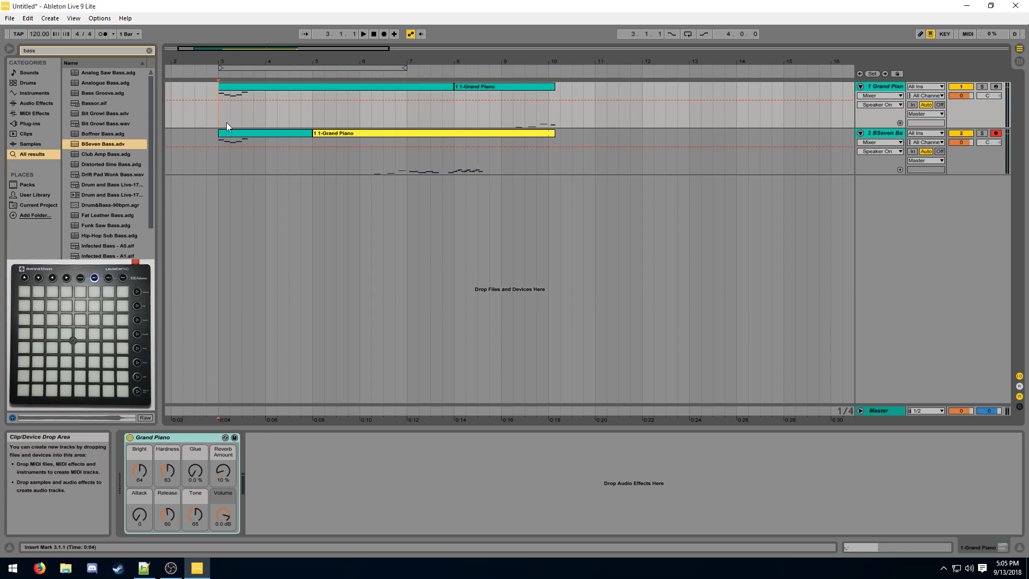
{"action": "key", "text": "space"}
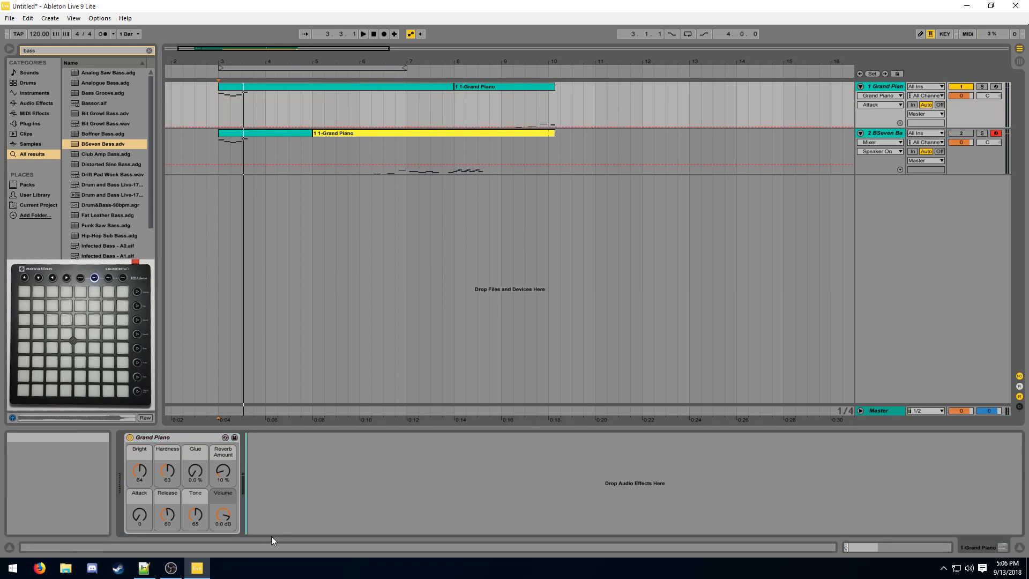
{"action": "left_click_drag", "start_coordinate": [138, 525], "coordinate": [139, 472]}
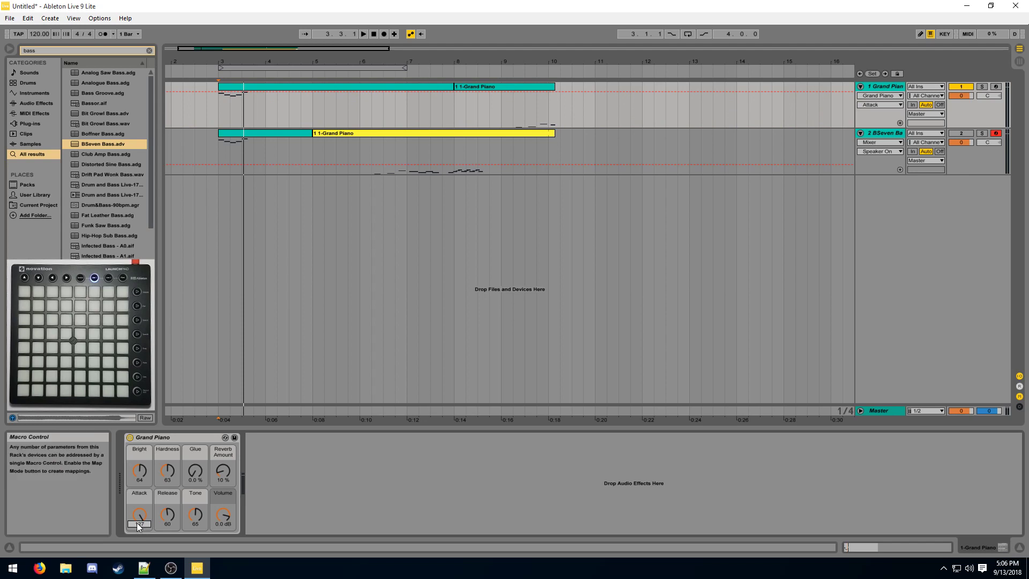
{"action": "left_click_drag", "start_coordinate": [142, 519], "coordinate": [142, 572]}
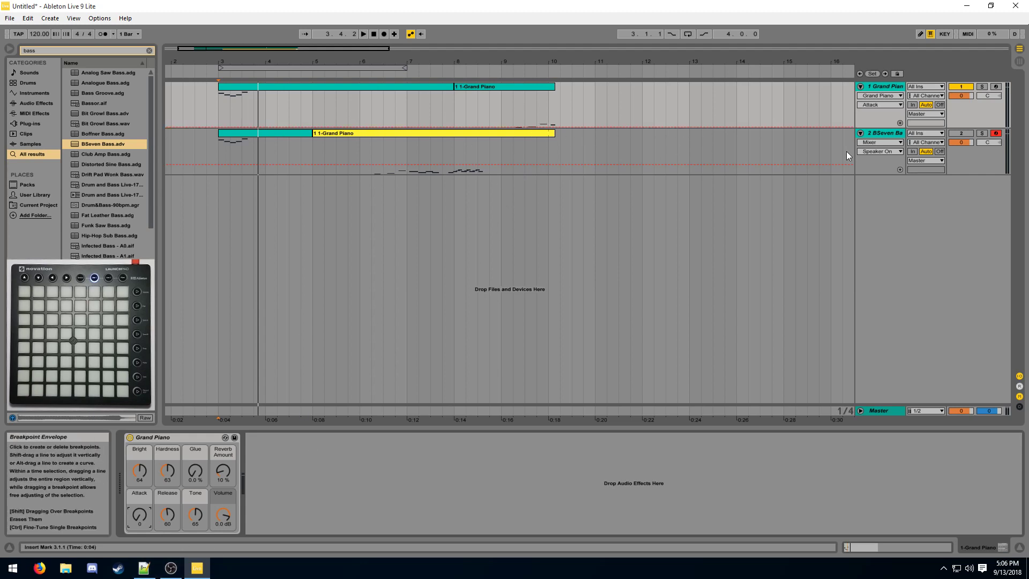
Step: Look through the Grand Piano device's parameters available for automation on its track, such as Glue, Release and Tone
{"action": "left_click", "coordinate": [167, 471]}
{"action": "left_click", "coordinate": [194, 471]}
{"action": "left_click", "coordinate": [168, 512]}
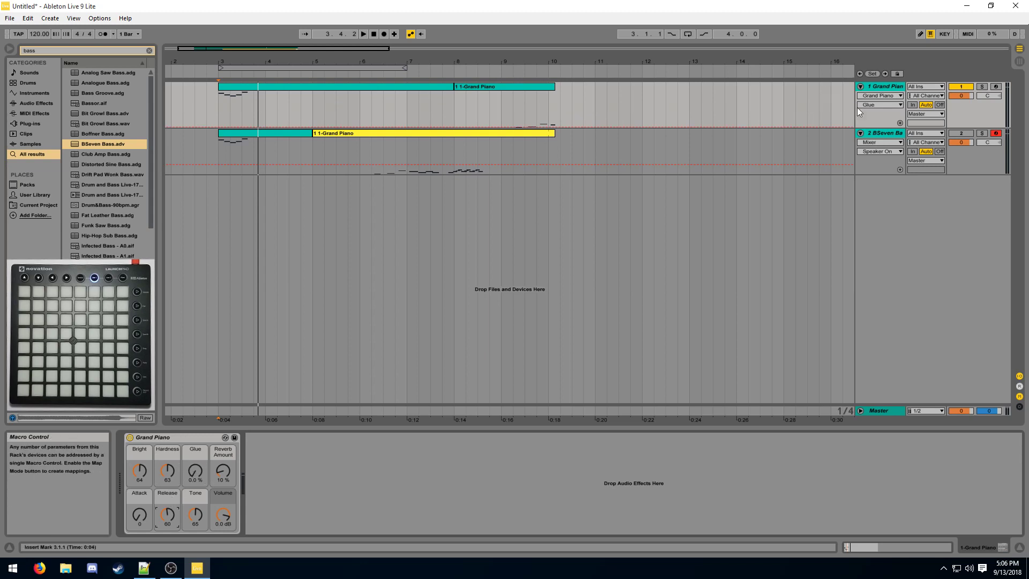
{"action": "left_click", "coordinate": [876, 105]}
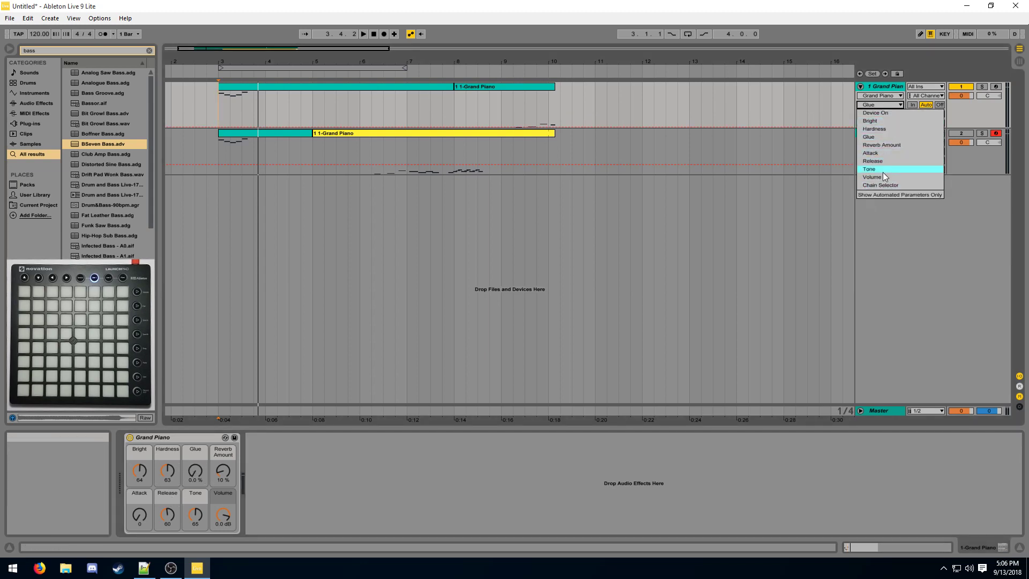
{"action": "left_click", "coordinate": [885, 145]}
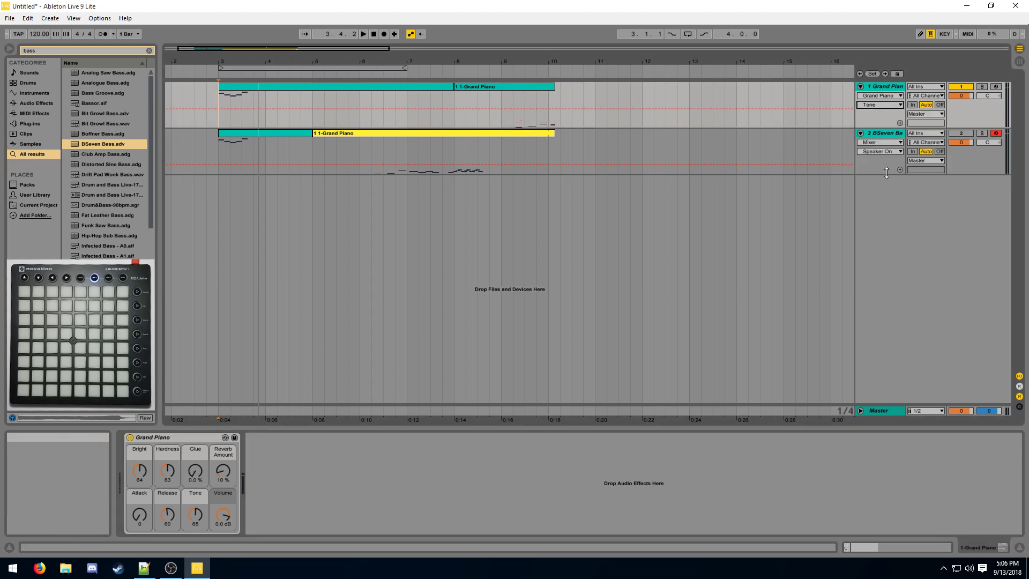
{"action": "left_click", "coordinate": [891, 105]}
{"action": "left_click", "coordinate": [885, 117]}
Step: Show the automation envelope of the Grand Piano's Attack control on its Arrangement track
{"action": "left_click", "coordinate": [138, 515]}
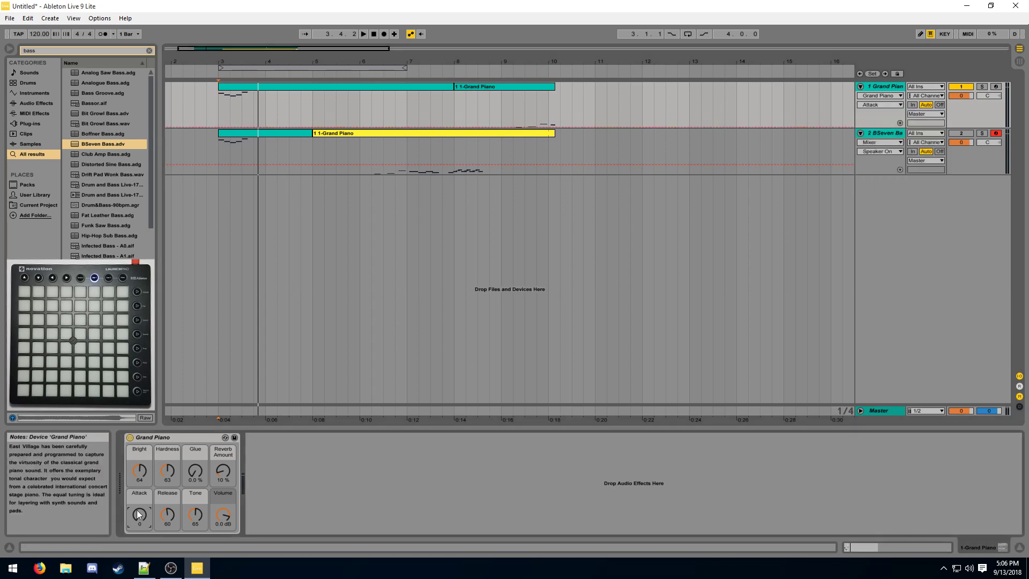
{"action": "right_click", "coordinate": [138, 515]}
{"action": "left_click", "coordinate": [198, 467]}
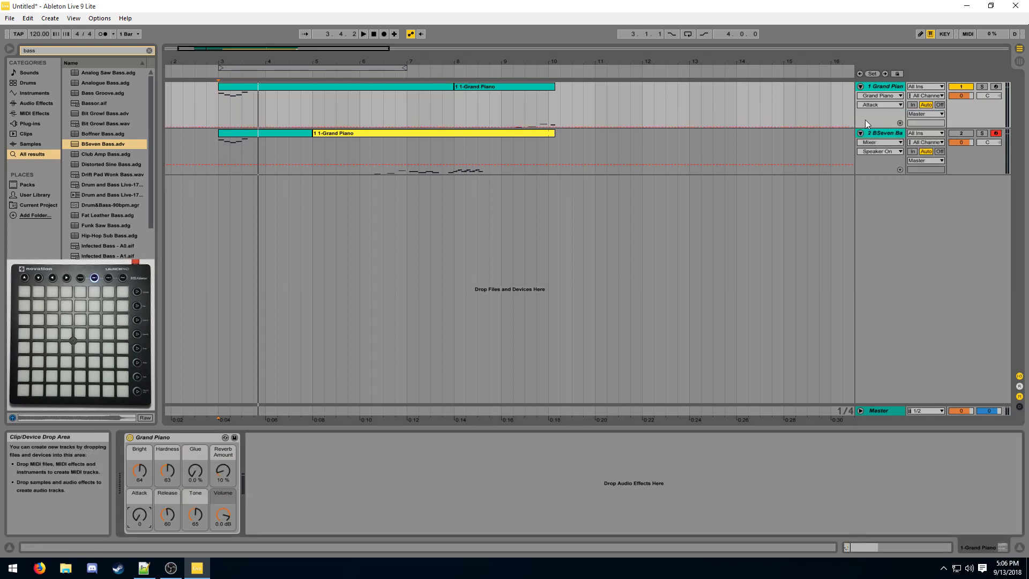
Step: Draw an Attack automation ramp on the Grand Piano track, rising from 0 at bar 3 to 127 at about 3.3.3
{"action": "left_click", "coordinate": [219, 127]}
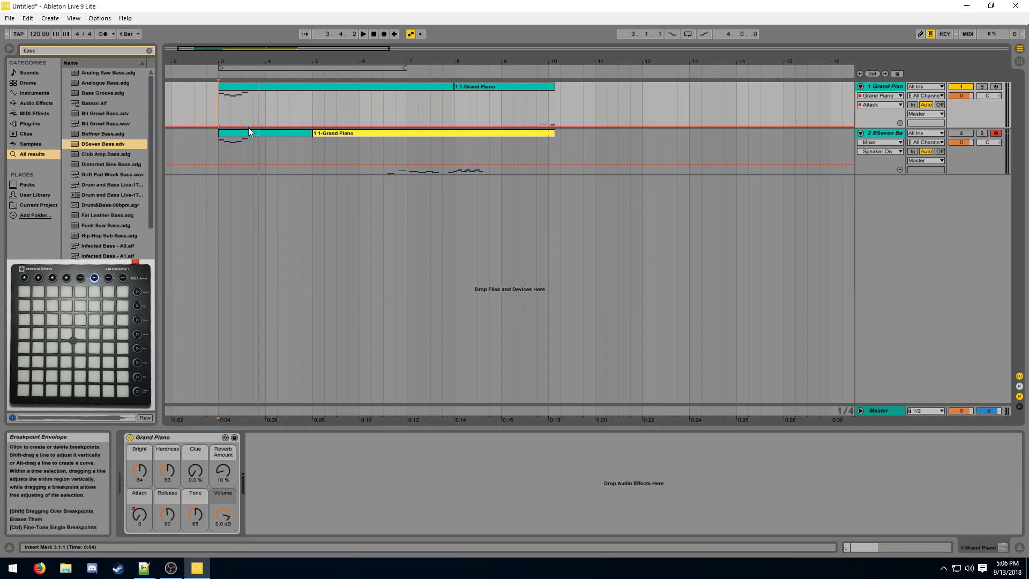
{"action": "left_click_drag", "start_coordinate": [249, 127], "coordinate": [219, 91]}
{"action": "left_click_drag", "start_coordinate": [217, 109], "coordinate": [226, 109]}
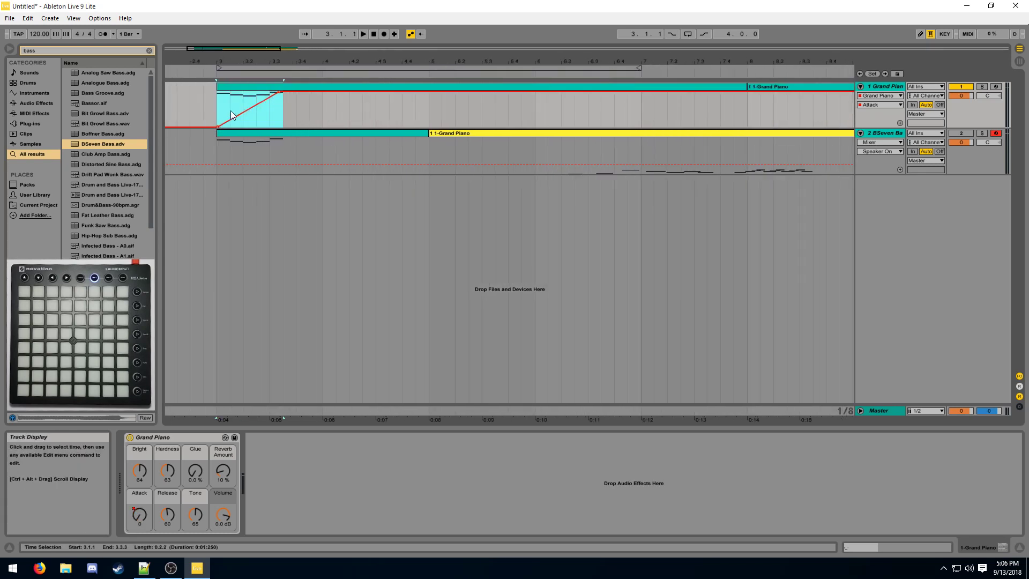
Step: Play the Arrangement from just before bar 3 to hear the rising Attack automation
{"action": "left_click", "coordinate": [218, 107]}
{"action": "left_click", "coordinate": [177, 108]}
{"action": "mouse_move", "coordinate": [222, 60]}
{"action": "left_mouse_down"}
{"action": "mouse_move", "coordinate": [234, 68]}
{"action": "mouse_move", "coordinate": [183, 53]}
{"action": "left_mouse_up"}
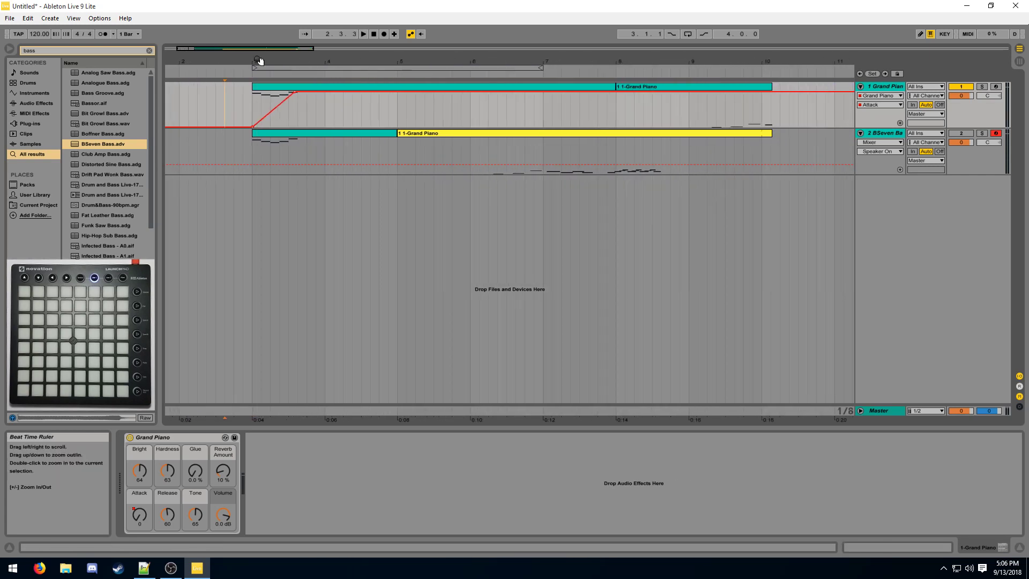
{"action": "key", "text": "space"}
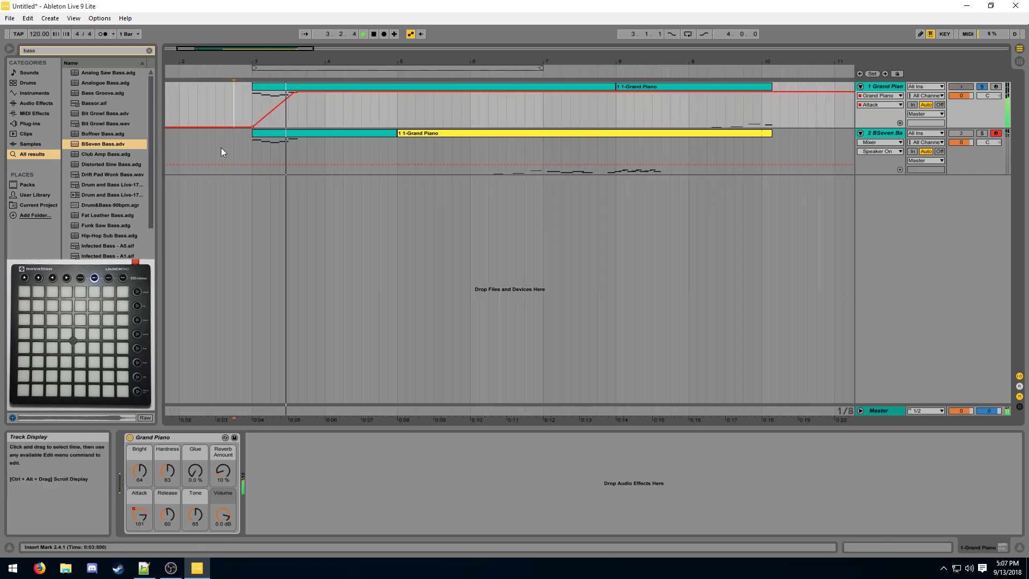
Step: Reverse the Attack ramp to fall from 127 at bar 3 to 0 at about 3.3.3, and try curving the falling segment
{"action": "left_click", "coordinate": [252, 127]}
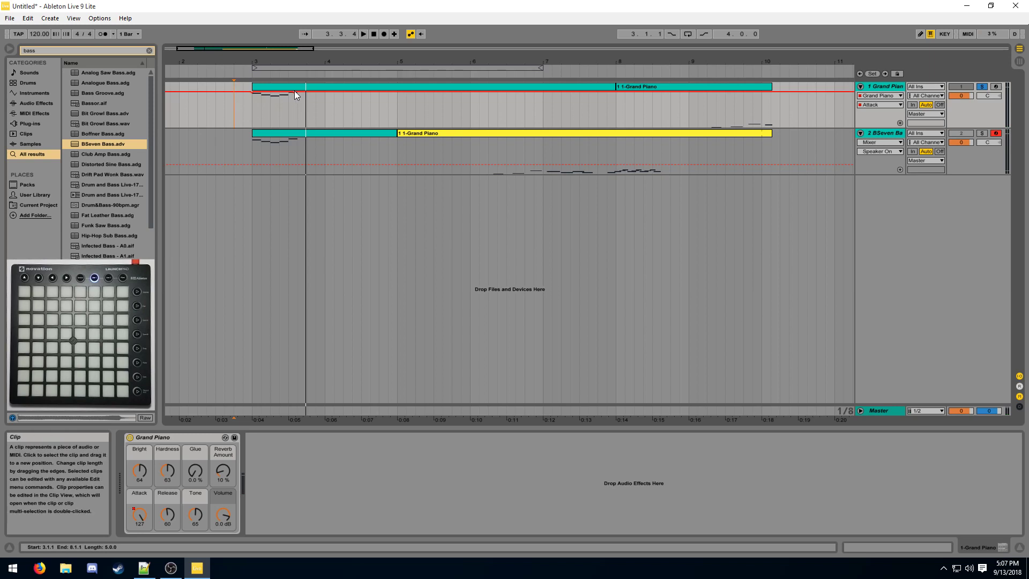
{"action": "left_click_drag", "start_coordinate": [295, 91], "coordinate": [300, 127]}
{"action": "key", "text": "space"}
{"action": "key", "text": "space"}
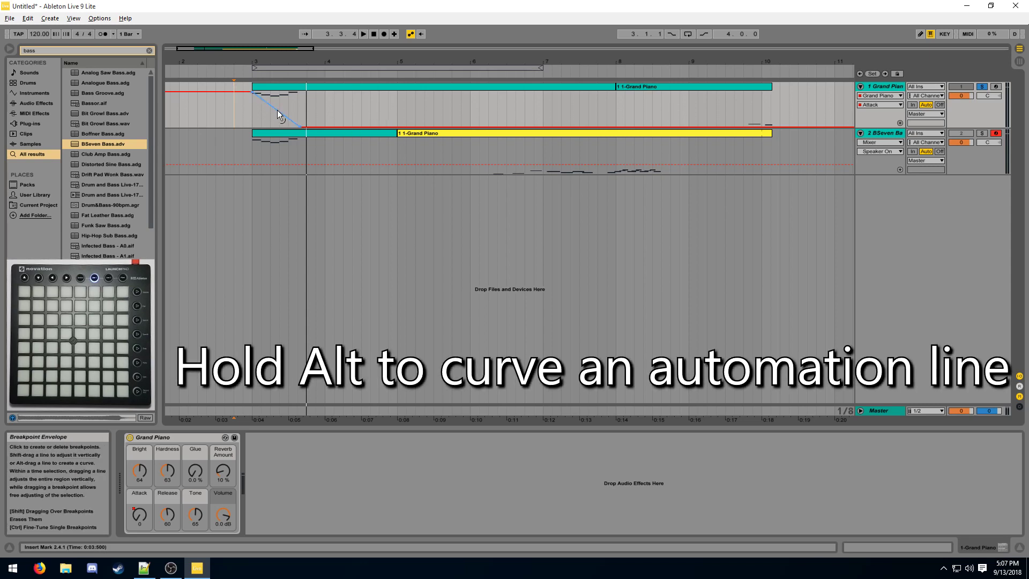
{"action": "left_click_drag", "start_coordinate": [278, 112], "coordinate": [276, 122]}
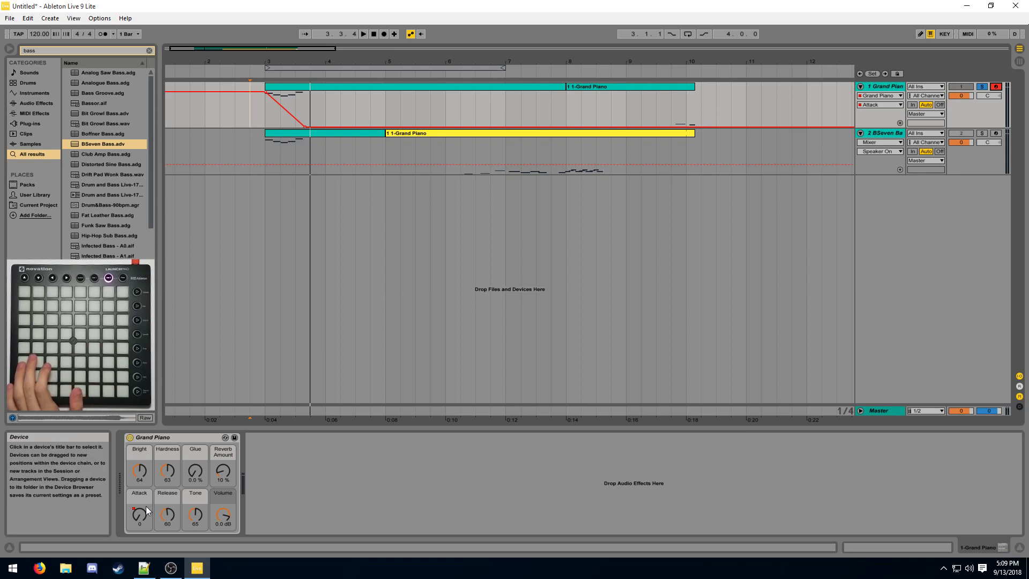
Step: Assign the Grand Piano's Attack control to the Launchpad in MIDI map mode and test the mapping during playback
{"action": "left_click", "coordinate": [142, 516]}
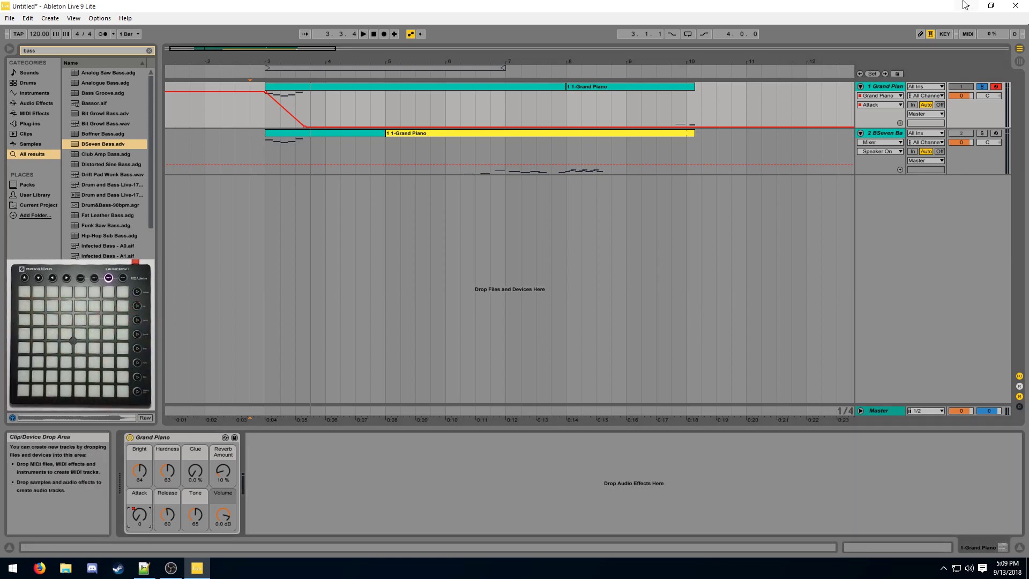
{"action": "left_click", "coordinate": [969, 34]}
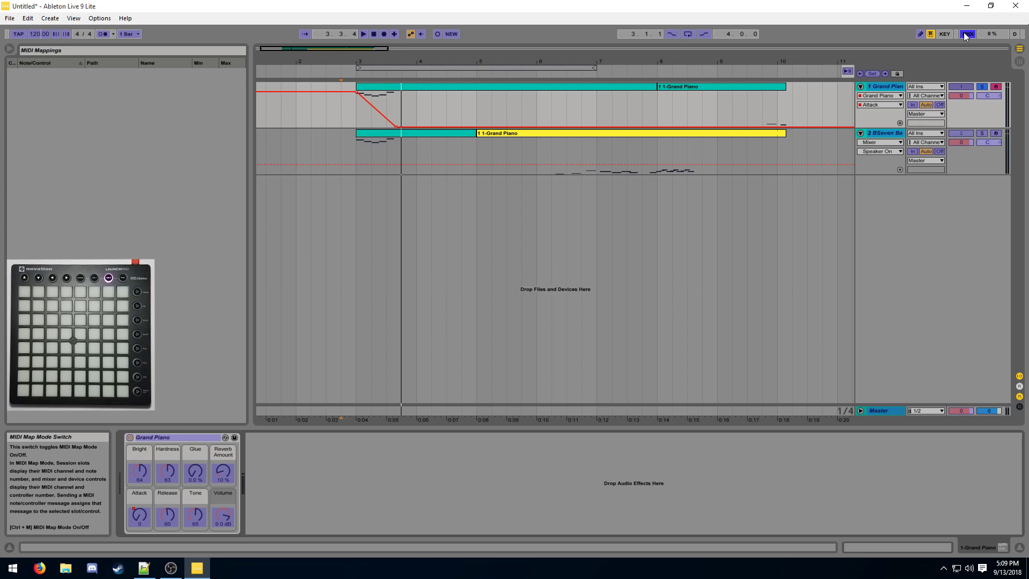
{"action": "left_click", "coordinate": [144, 516]}
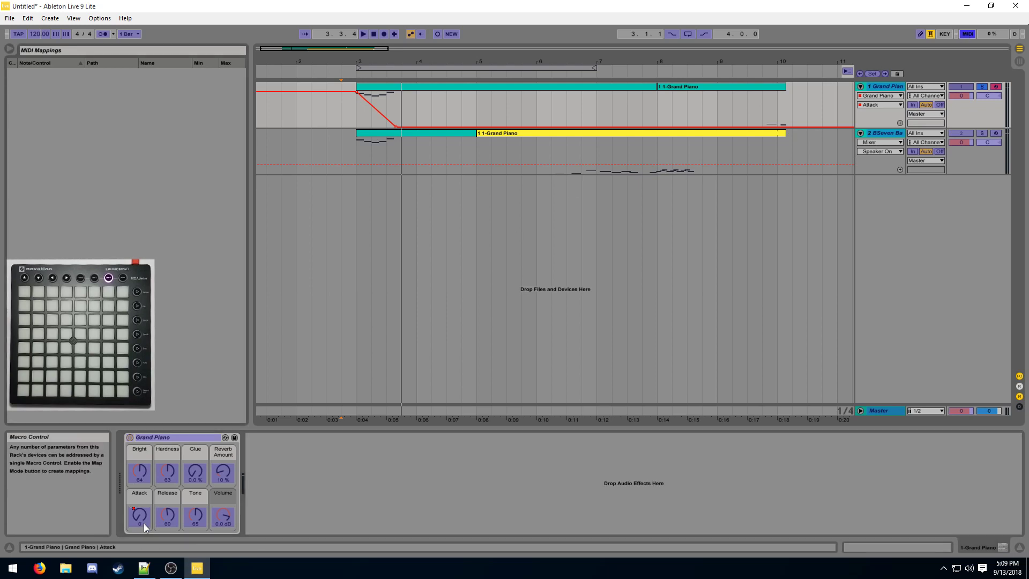
{"action": "left_click", "coordinate": [143, 523]}
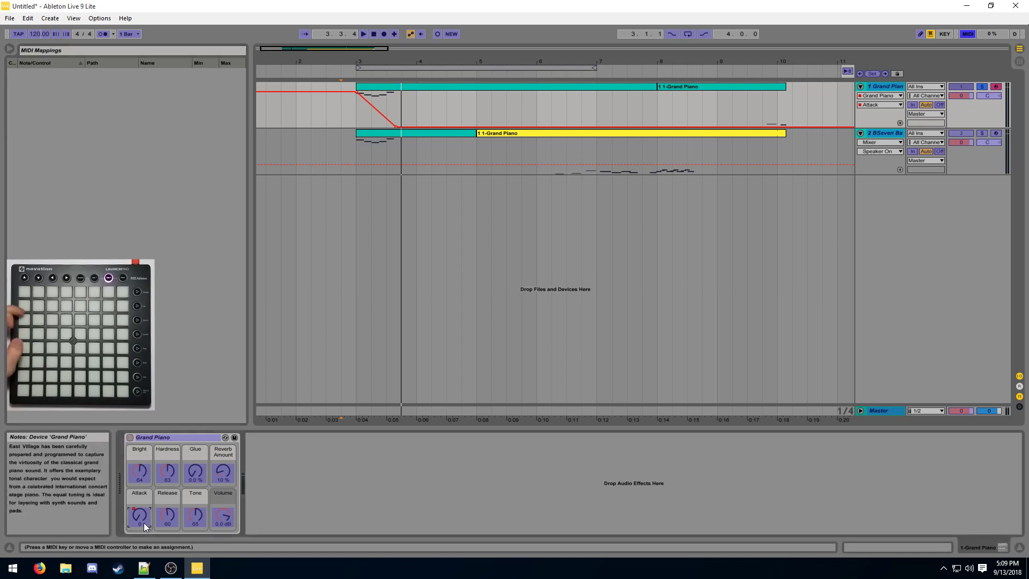
{"action": "left_click", "coordinate": [969, 34]}
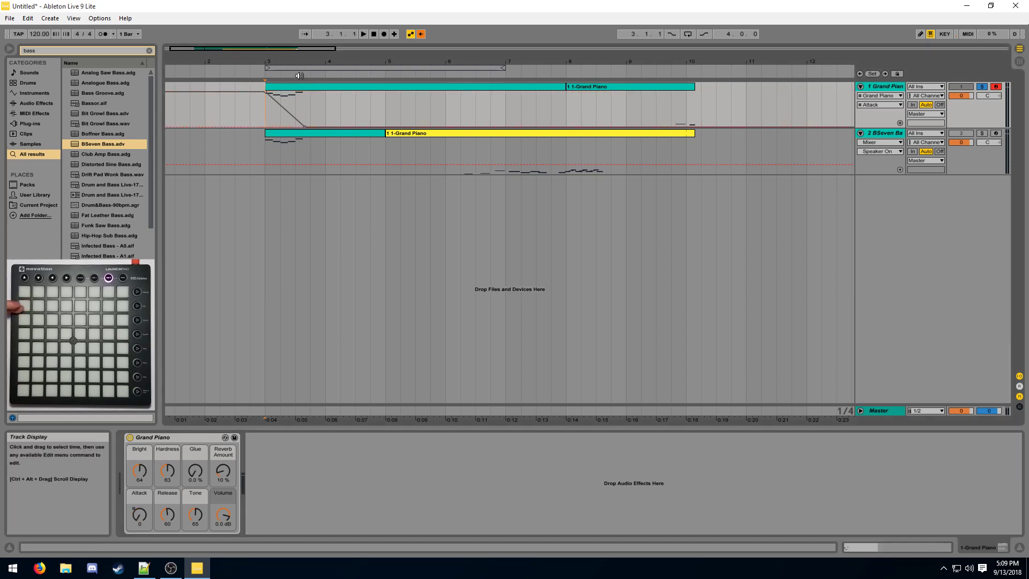
{"action": "left_click", "coordinate": [363, 34]}
{"action": "left_click", "coordinate": [370, 34]}
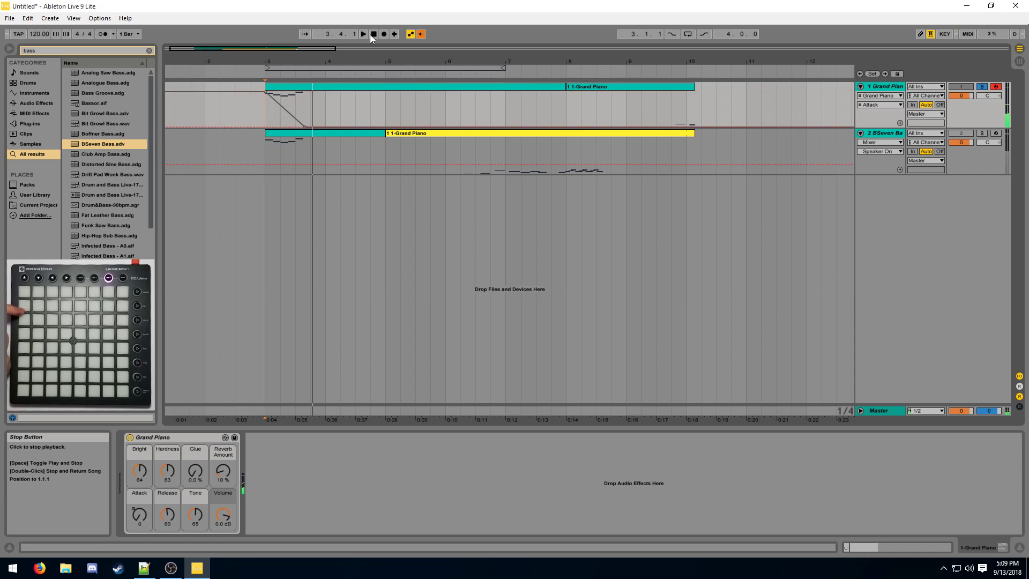
Step: Map the Grand Piano's Attack to Launchpad notes B3:F#4 and its Release to notes C#3:G#3
{"action": "left_click", "coordinate": [963, 34]}
{"action": "left_click", "coordinate": [135, 522]}
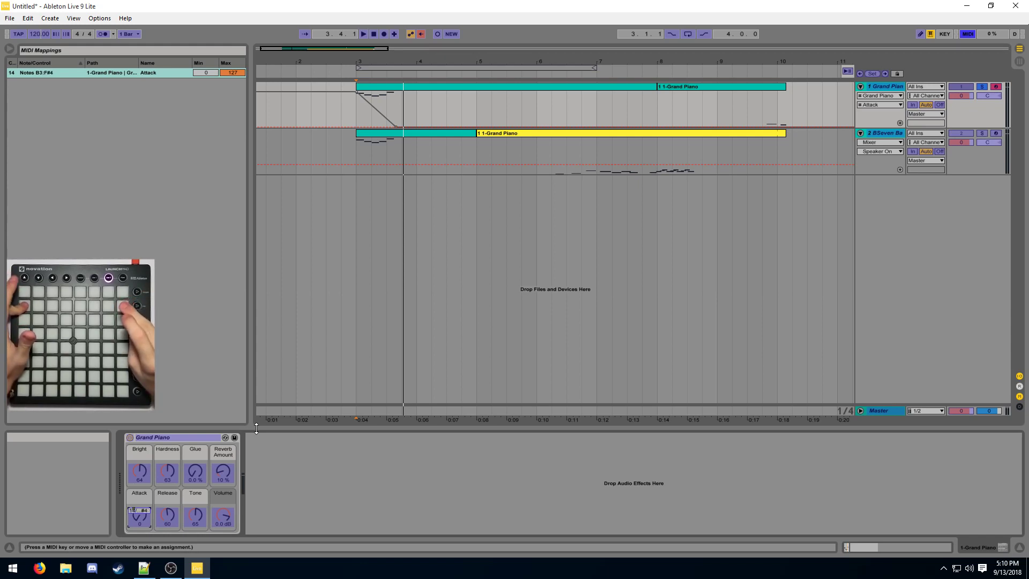
{"action": "left_click", "coordinate": [67, 74]}
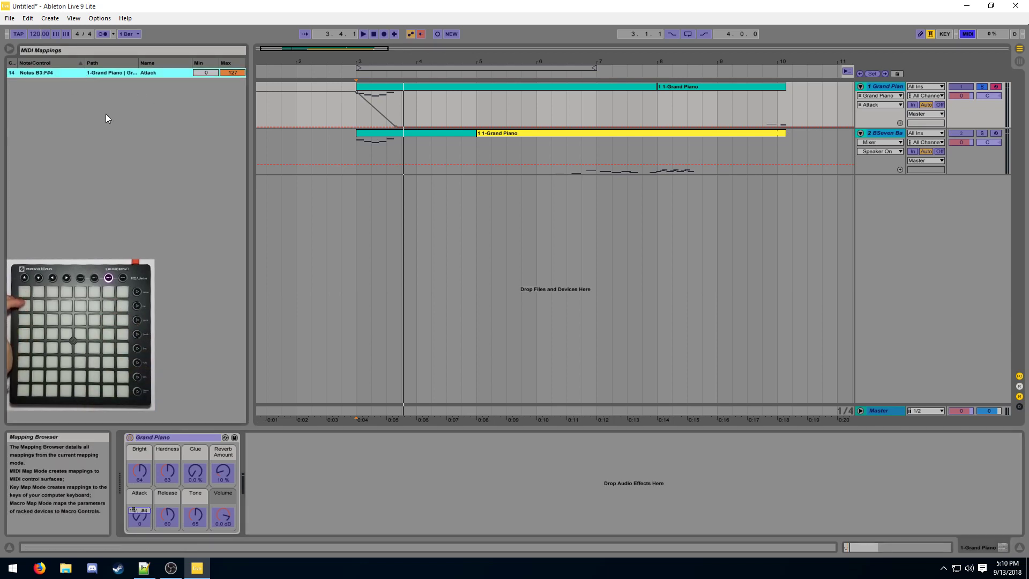
{"action": "left_click", "coordinate": [162, 515]}
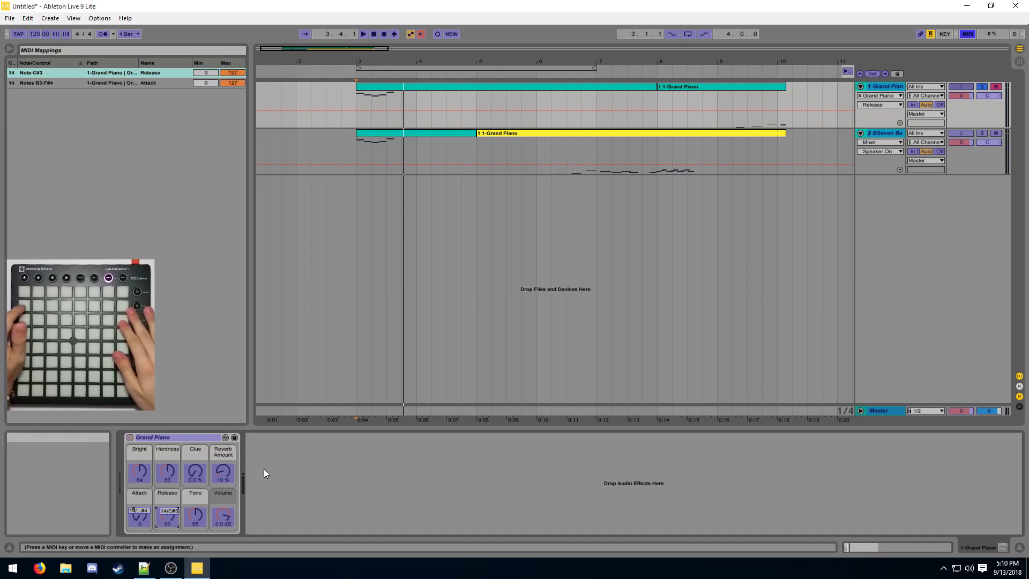
{"action": "left_click", "coordinate": [68, 74]}
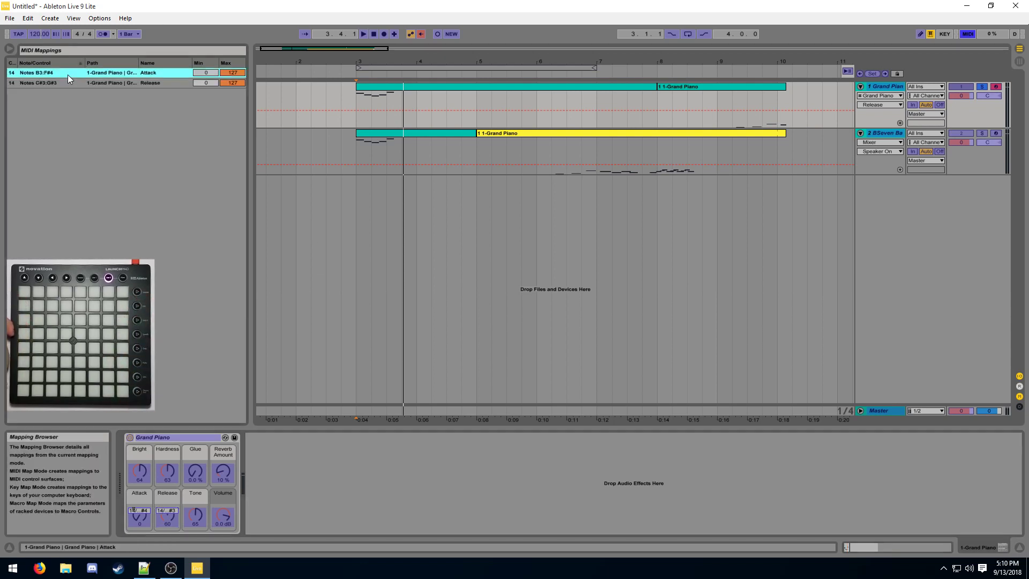
{"action": "left_click", "coordinate": [57, 83]}
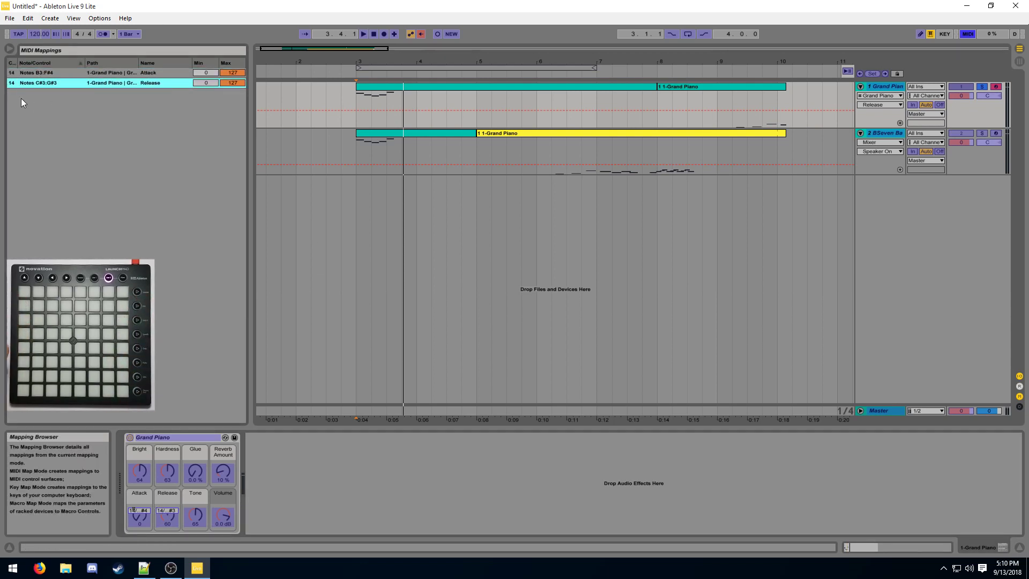
Step: Limit the Attack mapping's range to a minimum of 59 and a maximum of 77, and leave MIDI map mode
{"action": "left_click_drag", "start_coordinate": [207, 73], "coordinate": [207, 41]}
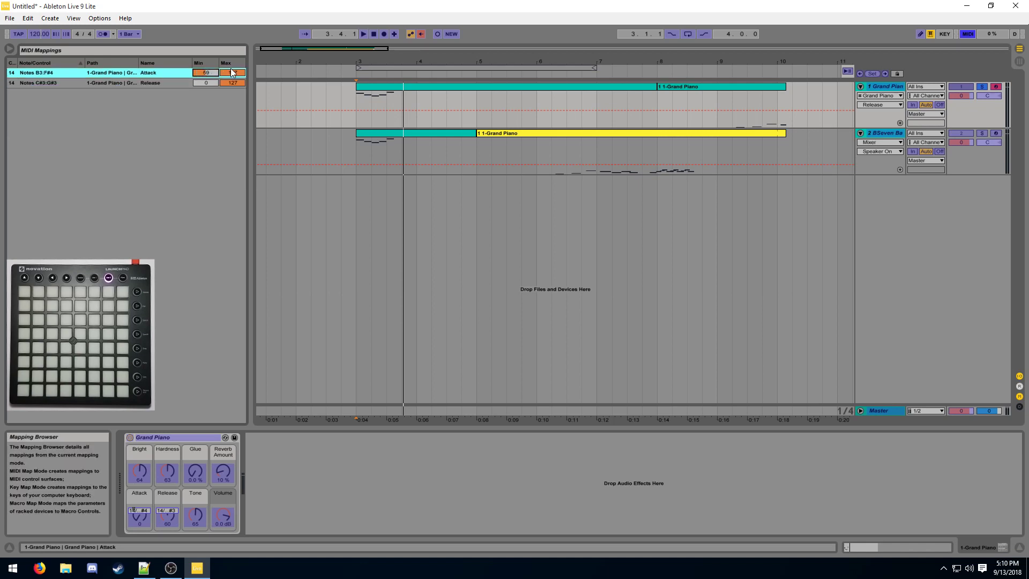
{"action": "left_click", "coordinate": [967, 34]}
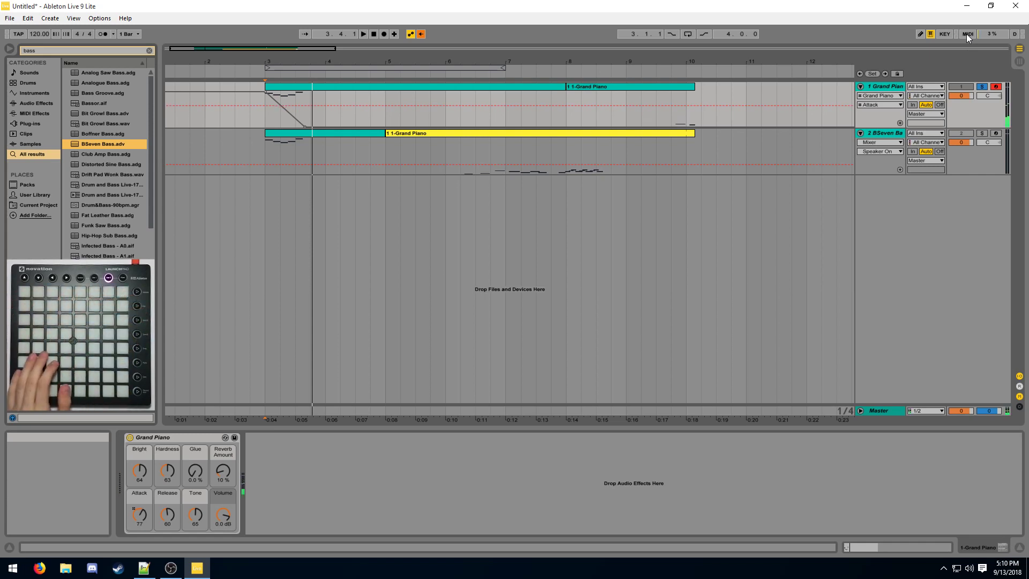
Step: Set the Attack mapping's range back to a minimum of 0 and a maximum of 127, and leave MIDI map mode
{"action": "left_click", "coordinate": [968, 33]}
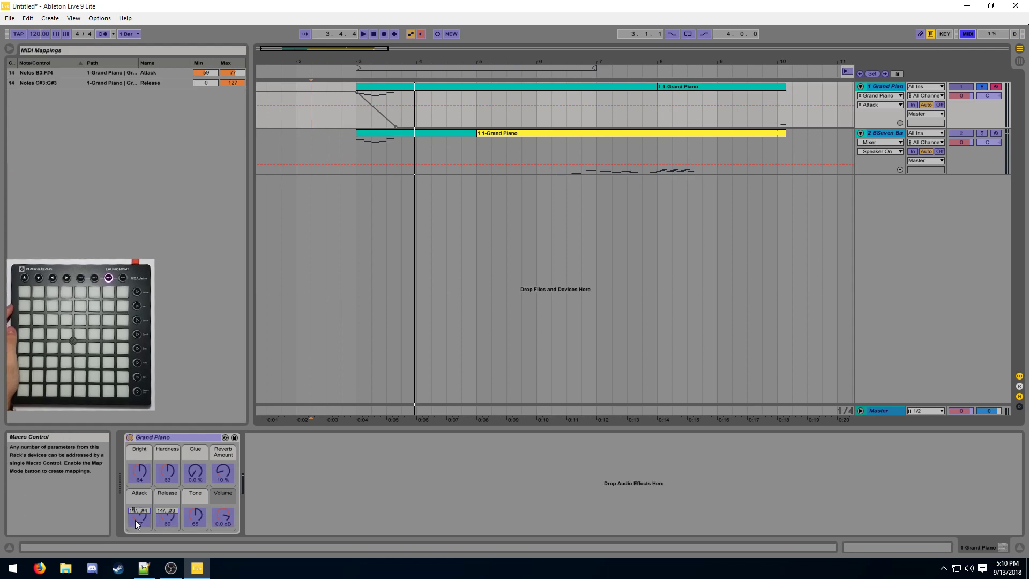
{"action": "left_click", "coordinate": [203, 74]}
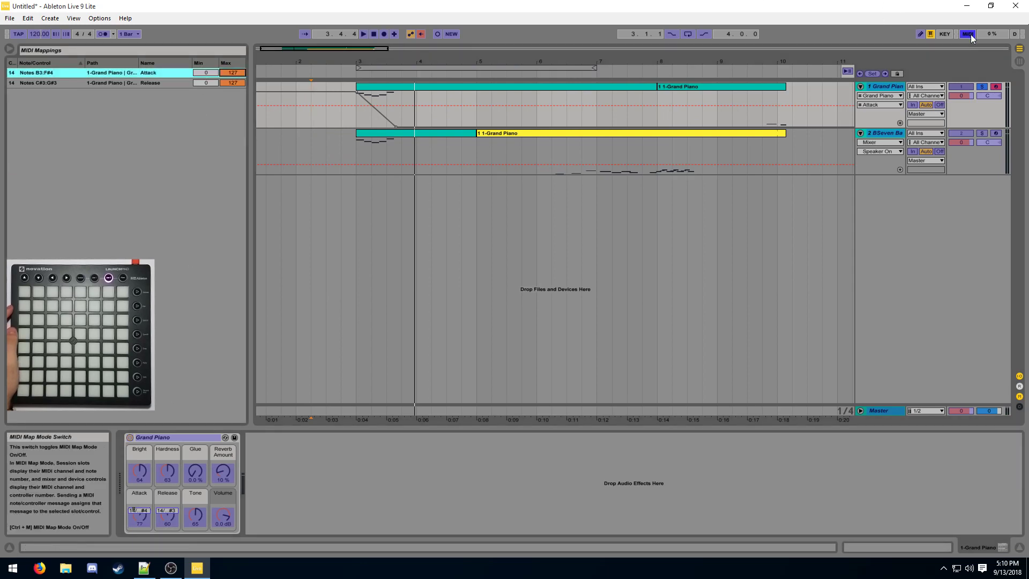
{"action": "key", "text": "ctrl+m"}
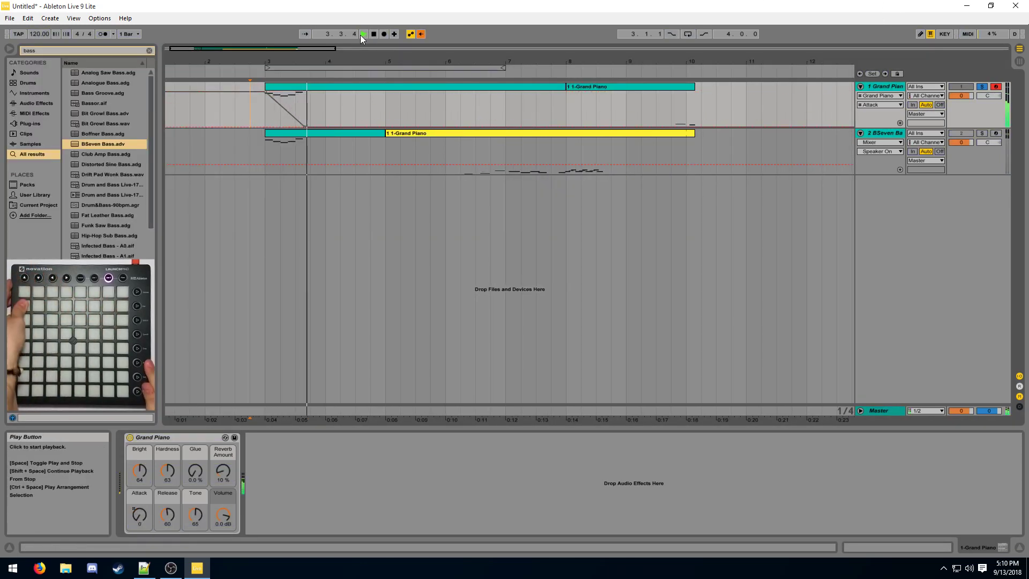
Step: Stop playback and record into the arrangement from 1.3.1, capturing Launchpad changes to the Grand Piano's Attack and Release as automation
{"action": "key", "text": "space"}
{"action": "left_click_drag", "start_coordinate": [268, 107], "coordinate": [311, 114]}
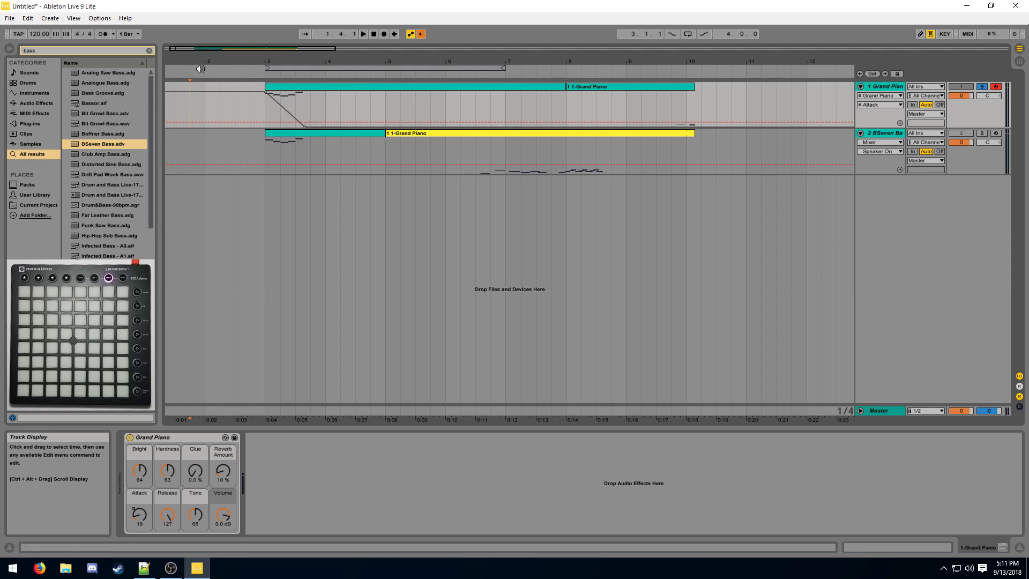
{"action": "left_click_drag", "start_coordinate": [198, 61], "coordinate": [217, 54]}
{"action": "left_click", "coordinate": [190, 103]}
{"action": "key", "text": "F9"}
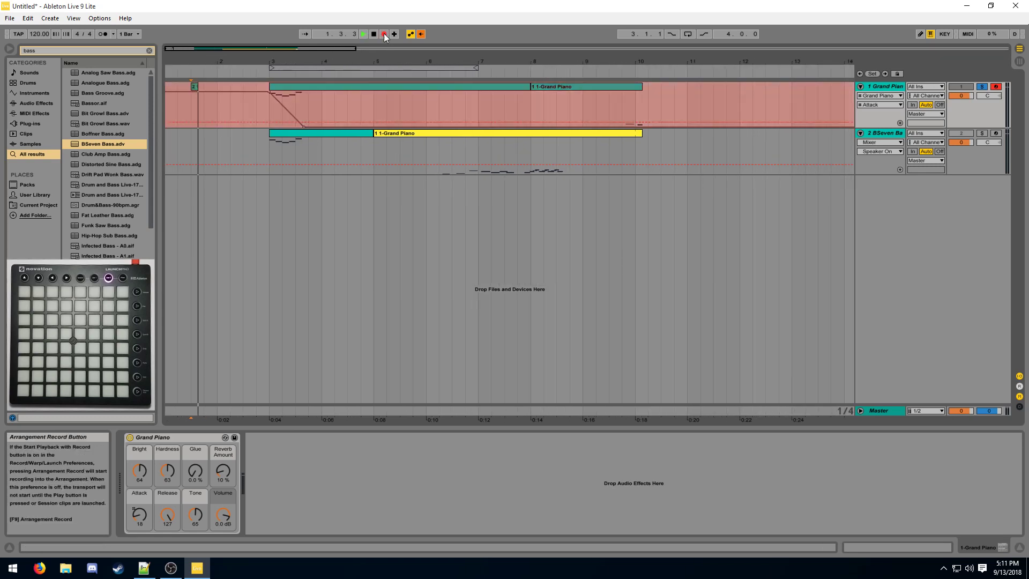
{"action": "key", "text": "Tab"}
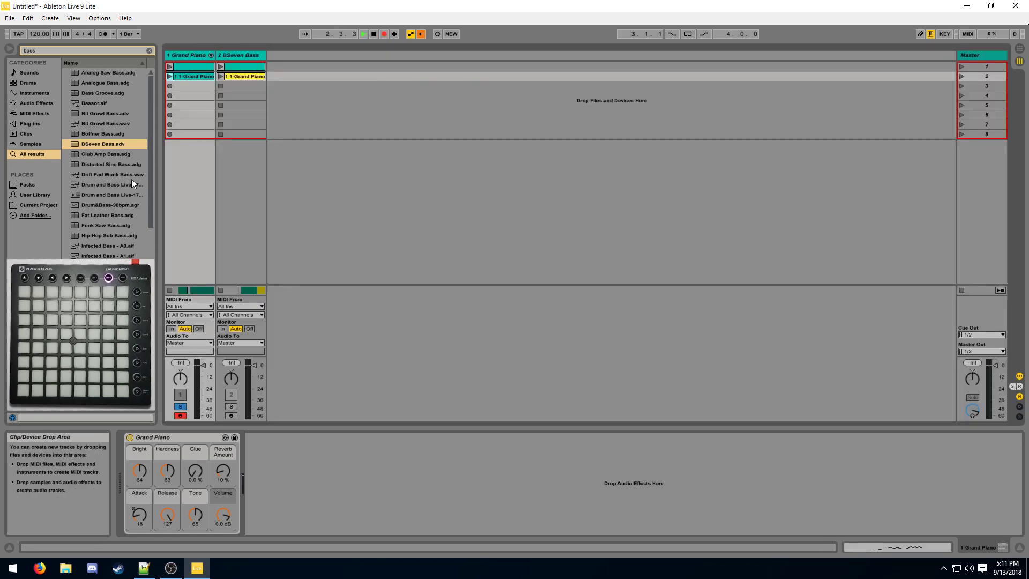
{"action": "key", "text": "Tab"}
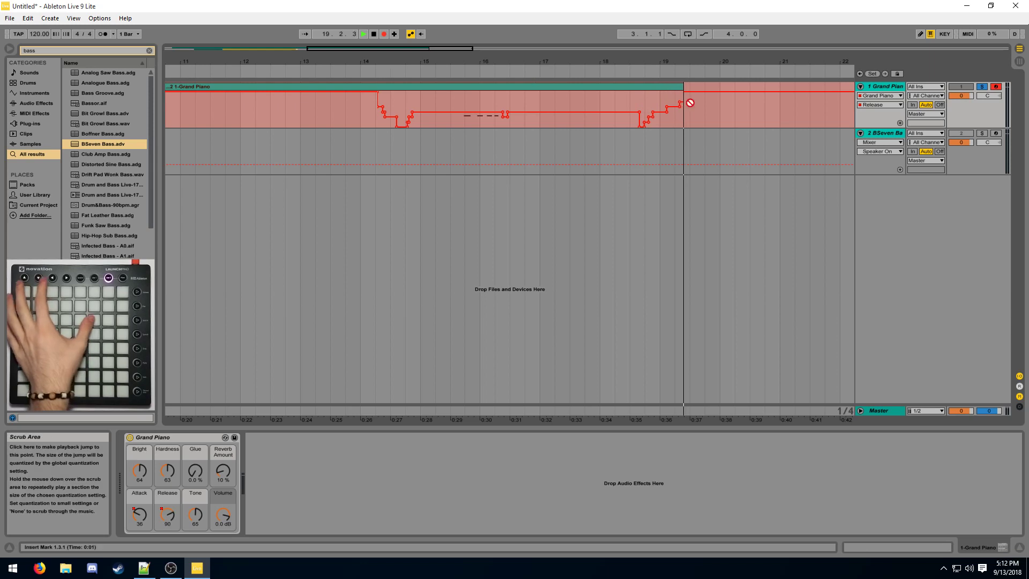
Step: Show the Grand Piano track's Attack and Release automation in separate lanes below the track
{"action": "left_click", "coordinate": [900, 122]}
{"action": "left_click", "coordinate": [877, 97]}
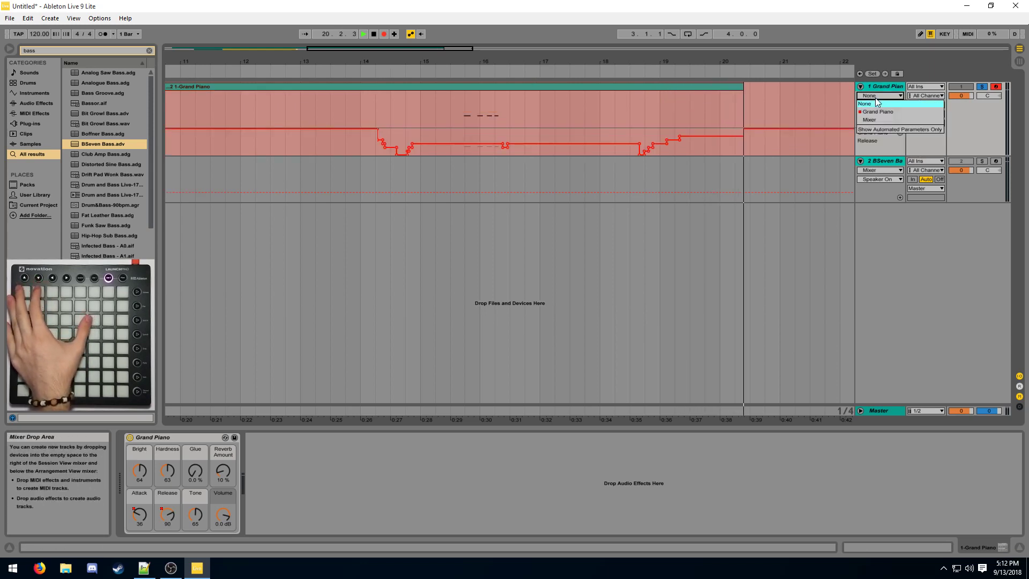
{"action": "left_click", "coordinate": [878, 111]}
{"action": "left_click", "coordinate": [882, 105]}
{"action": "left_click", "coordinate": [879, 152]}
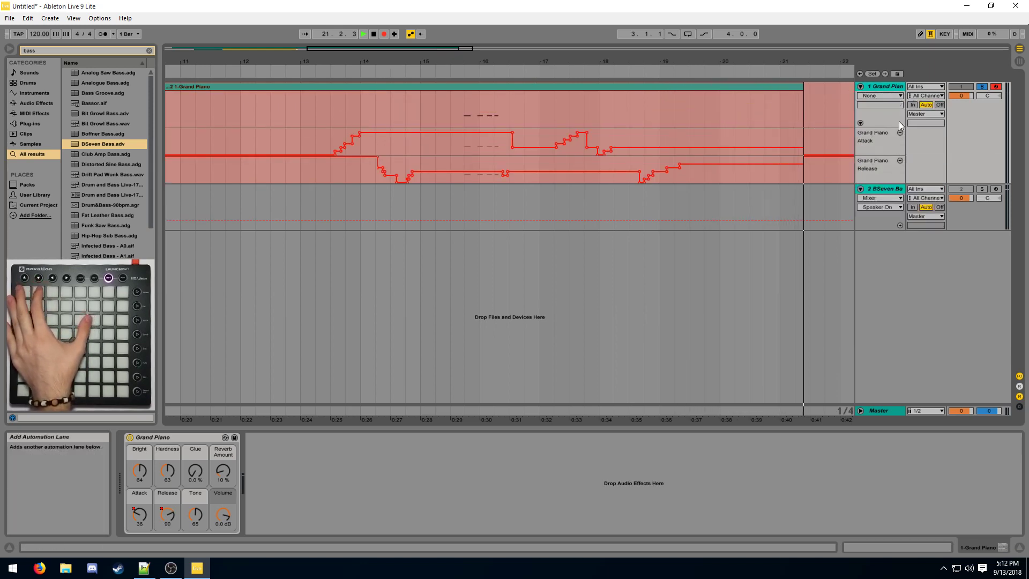
{"action": "left_click_drag", "start_coordinate": [496, 61], "coordinate": [396, 60]}
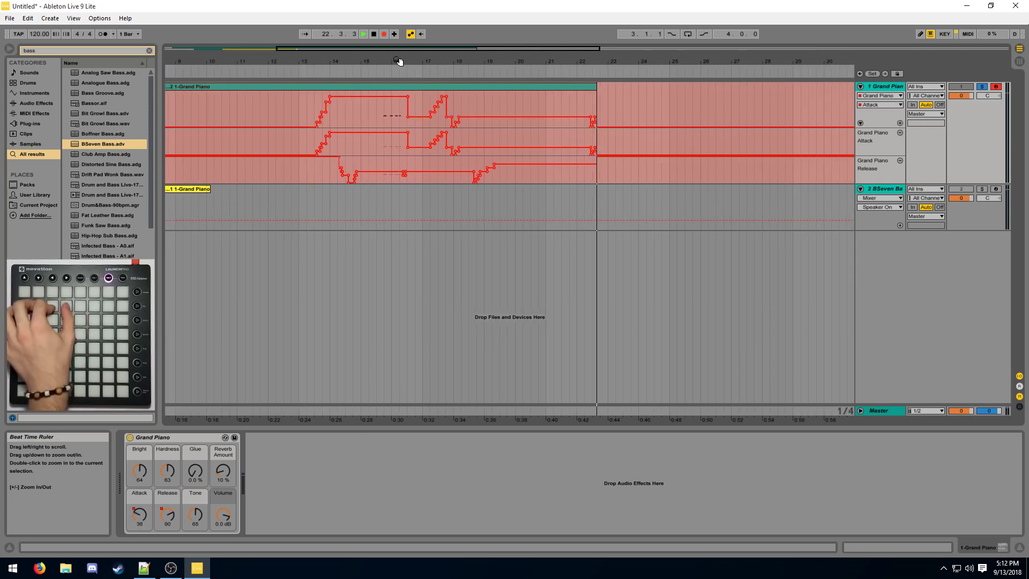